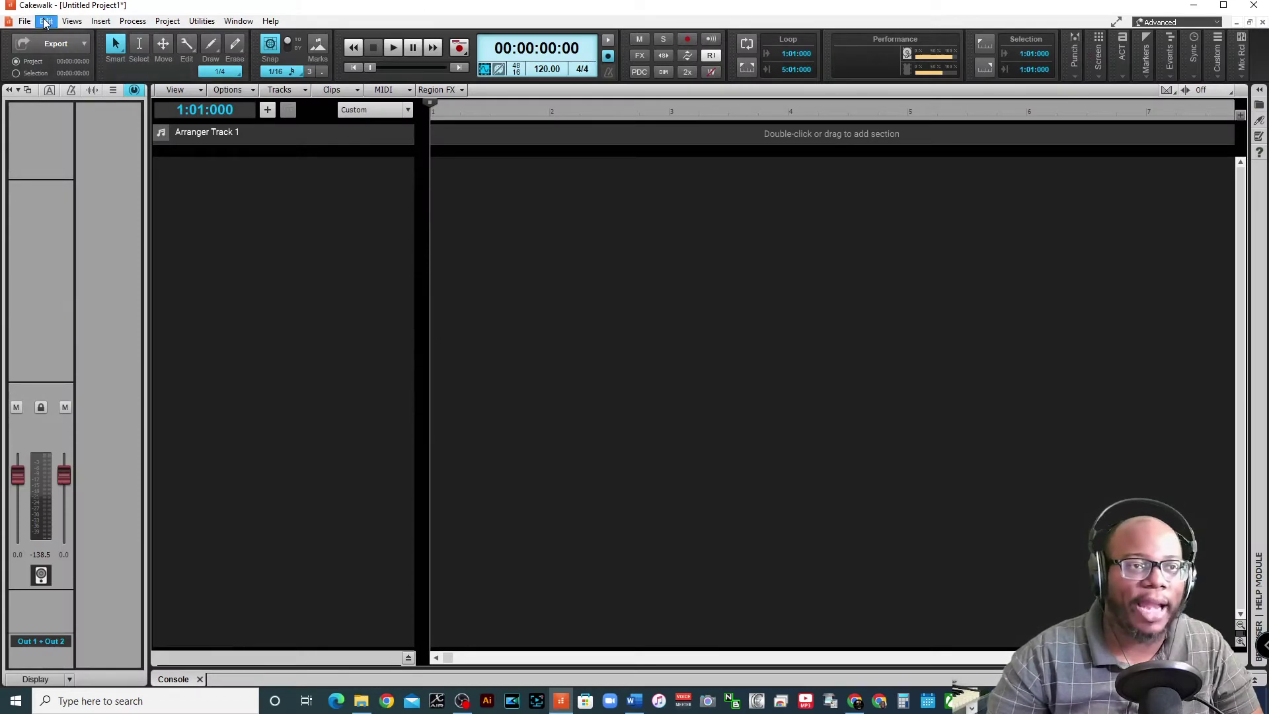
Step: Open the Insert menu in the empty Untitled Project1
left_click(101, 21)
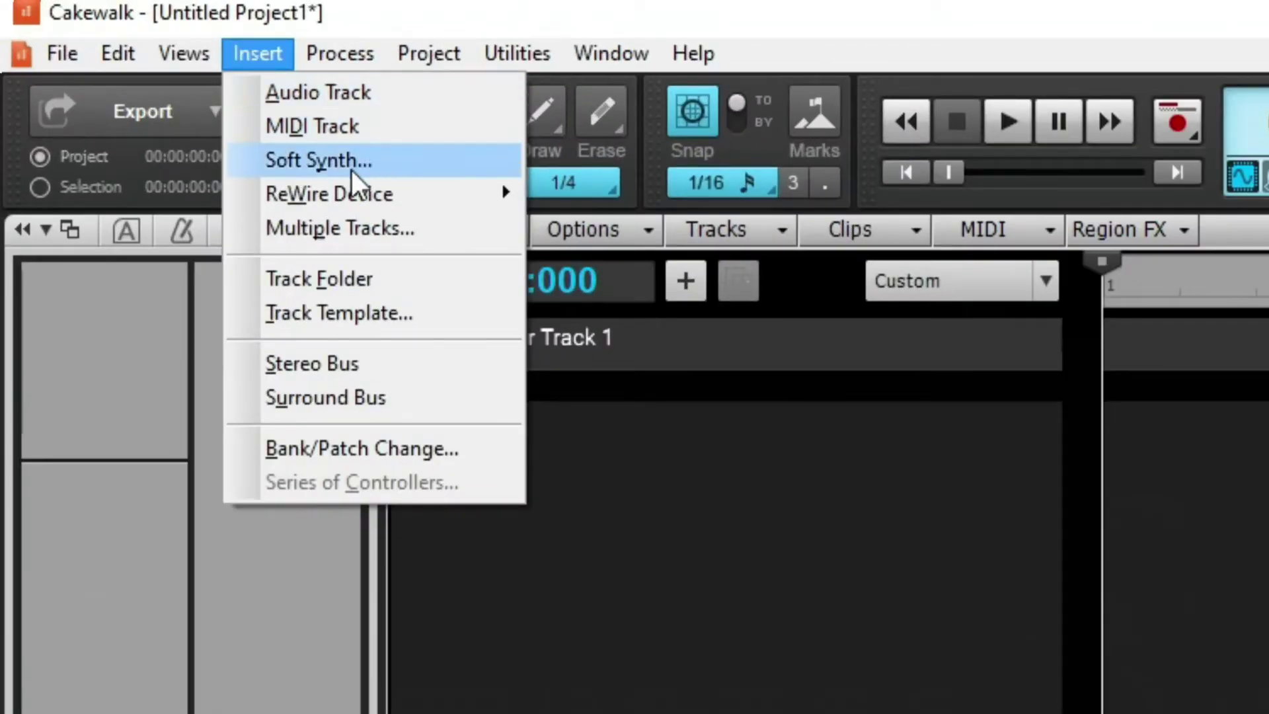
Step: Insert the SI-Drum Kit soft synth as a Simple Instrument Track, SI-Drum Kit 1
left_click(400, 162)
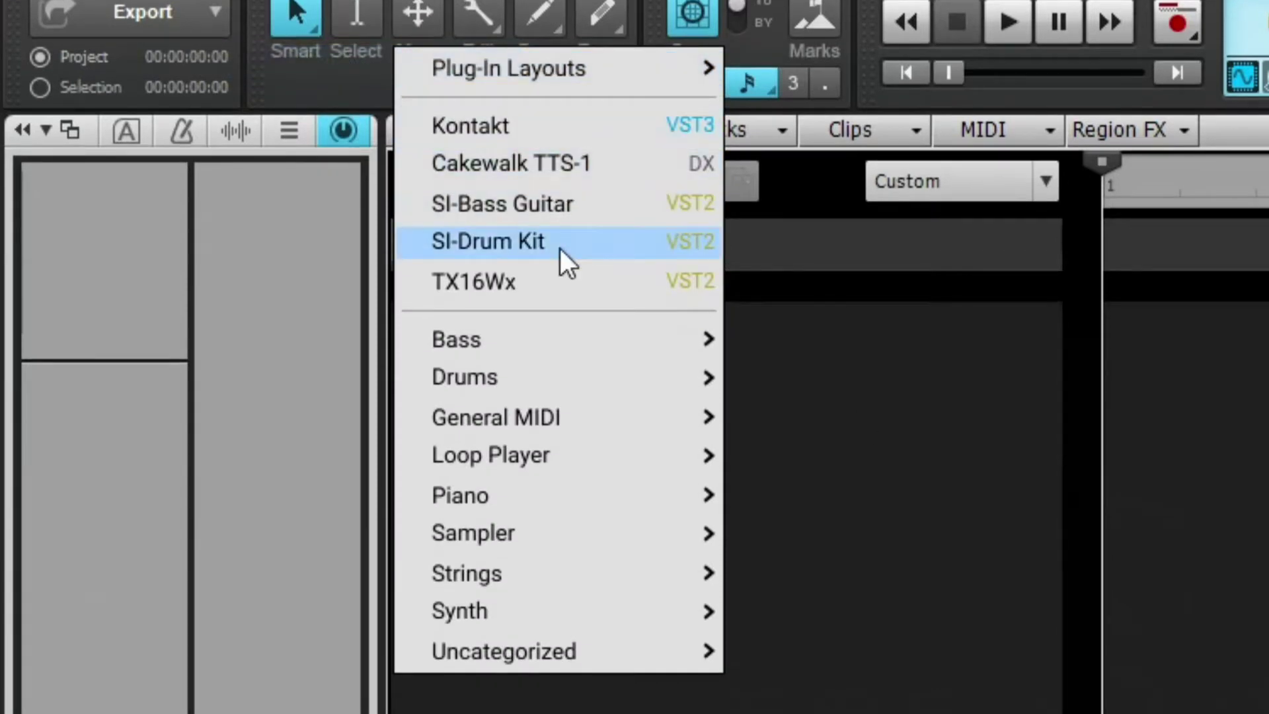
left_click(491, 245)
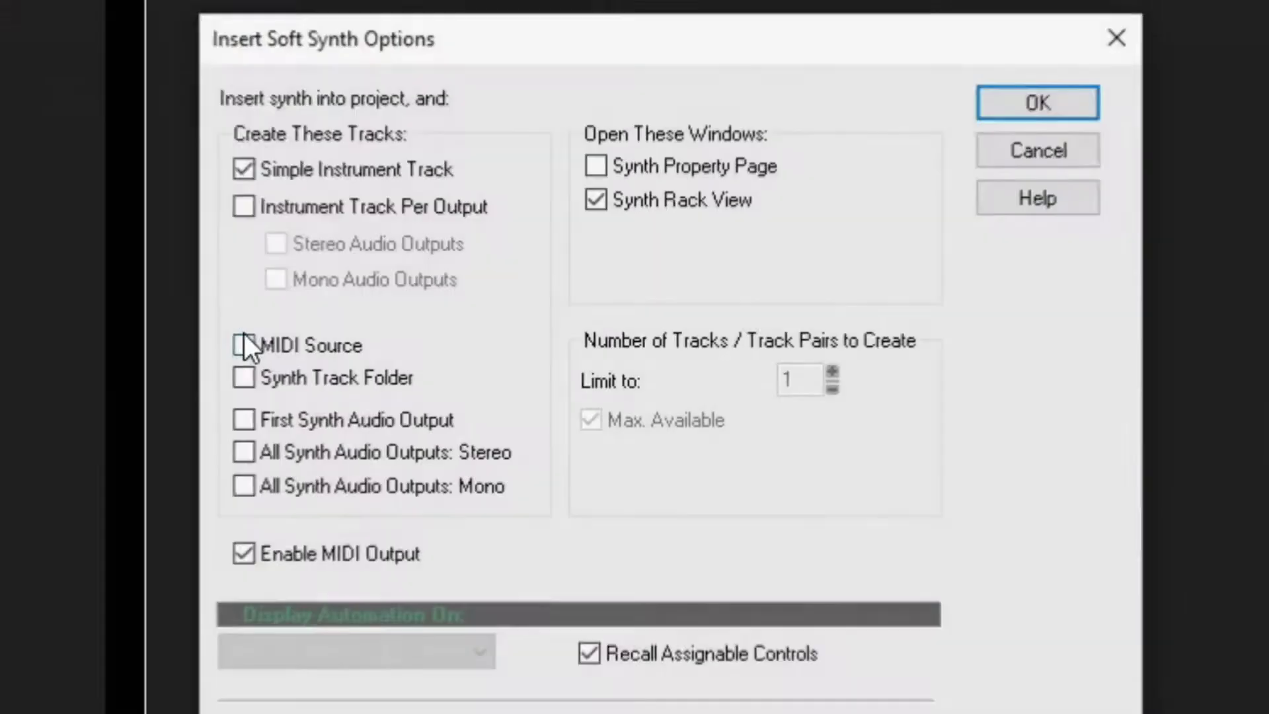
left_click(983, 105)
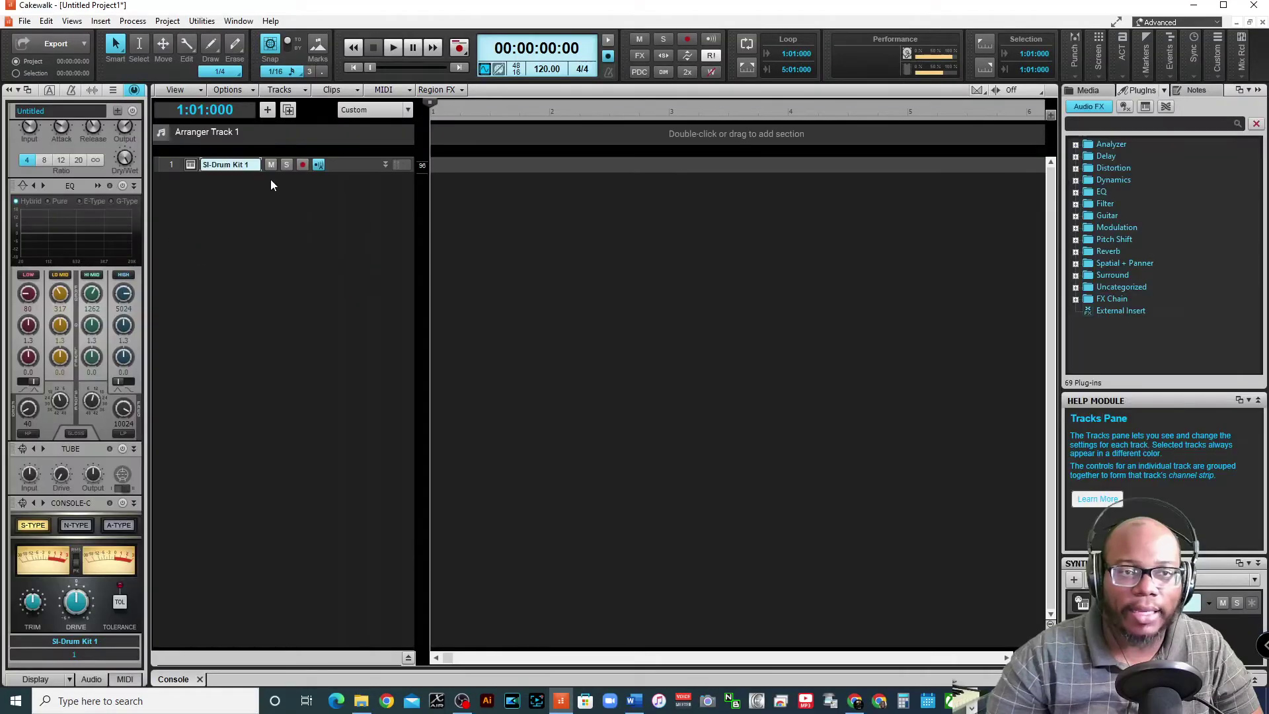
Step: Open the SI-Drum Kit 1 synth window and audition the toms, crash, kick and hi-hat
left_click(386, 164)
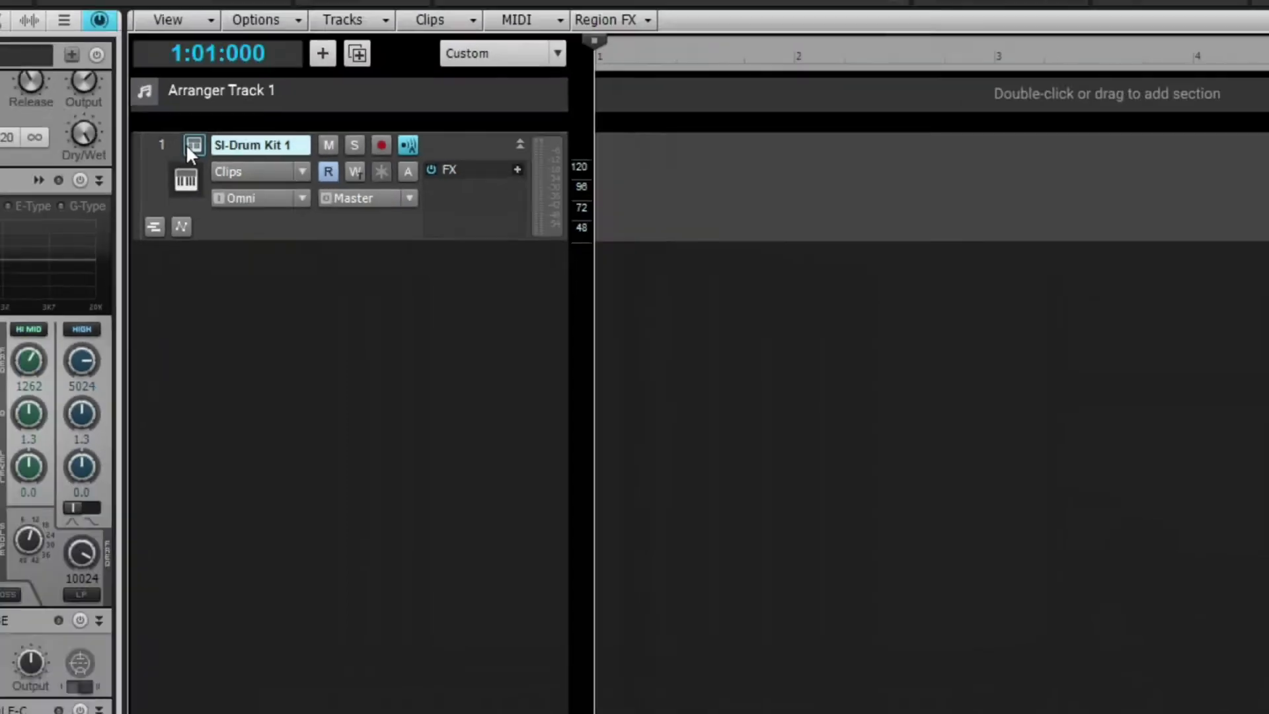
left_click(199, 113)
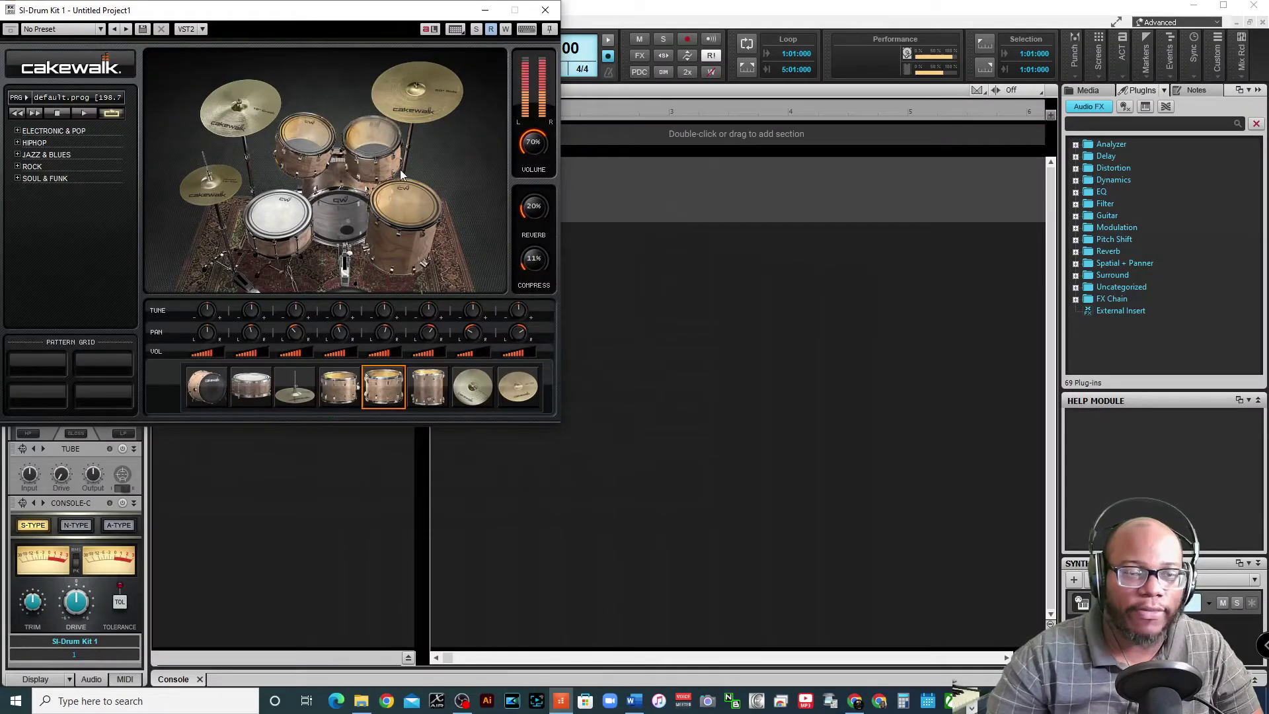
left_click(404, 210)
left_click(417, 90)
left_click(245, 123)
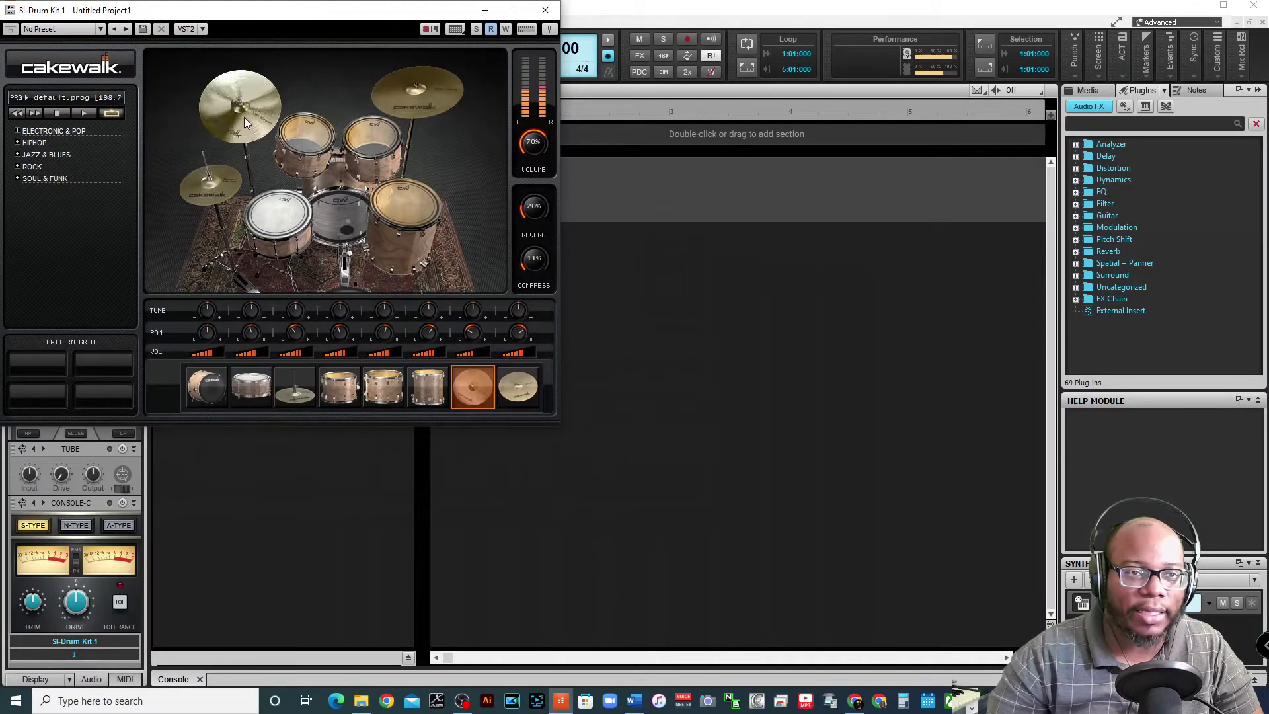
left_click(209, 179)
left_click(306, 138)
left_click(339, 229)
left_click(338, 230)
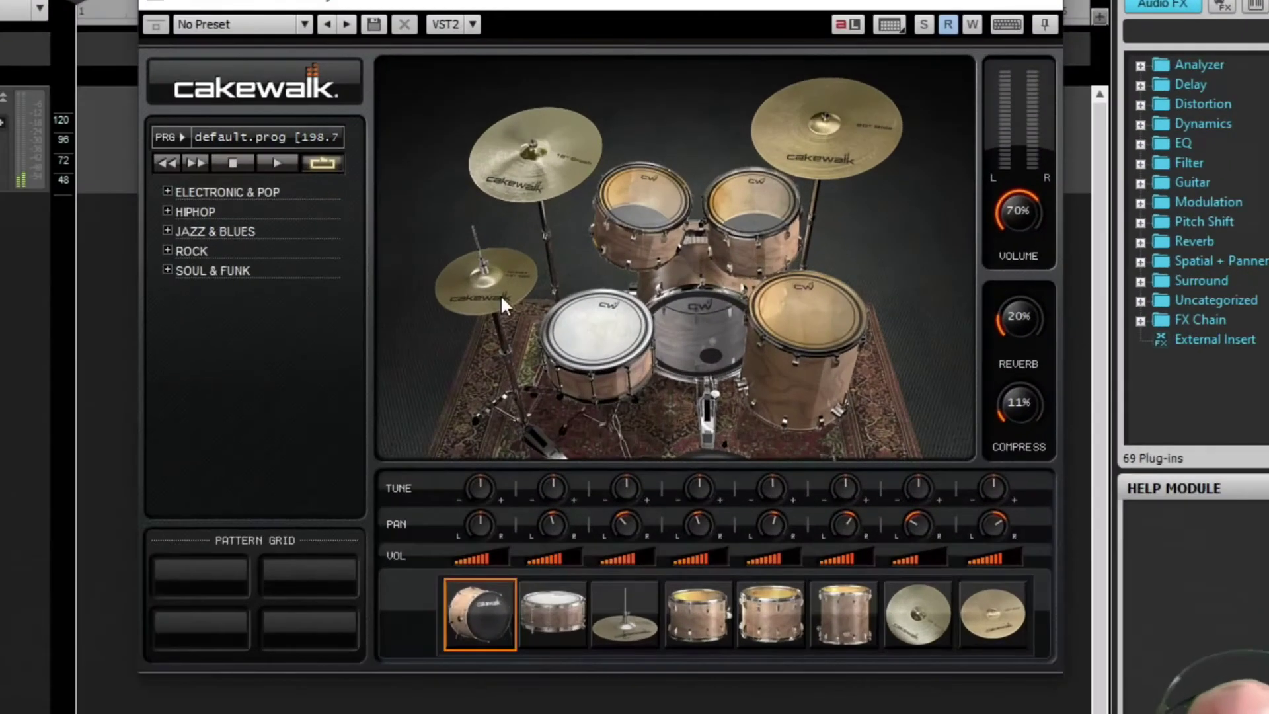
left_click(510, 295)
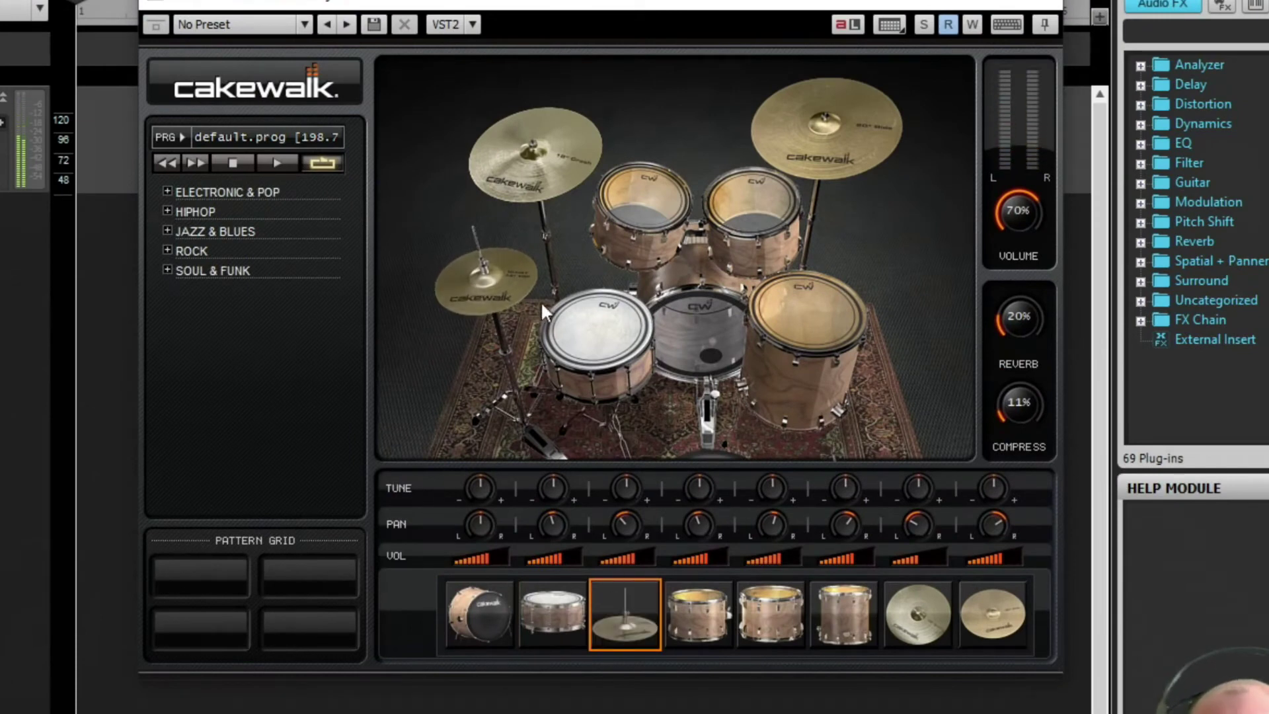
left_click(634, 623)
right_click(617, 597)
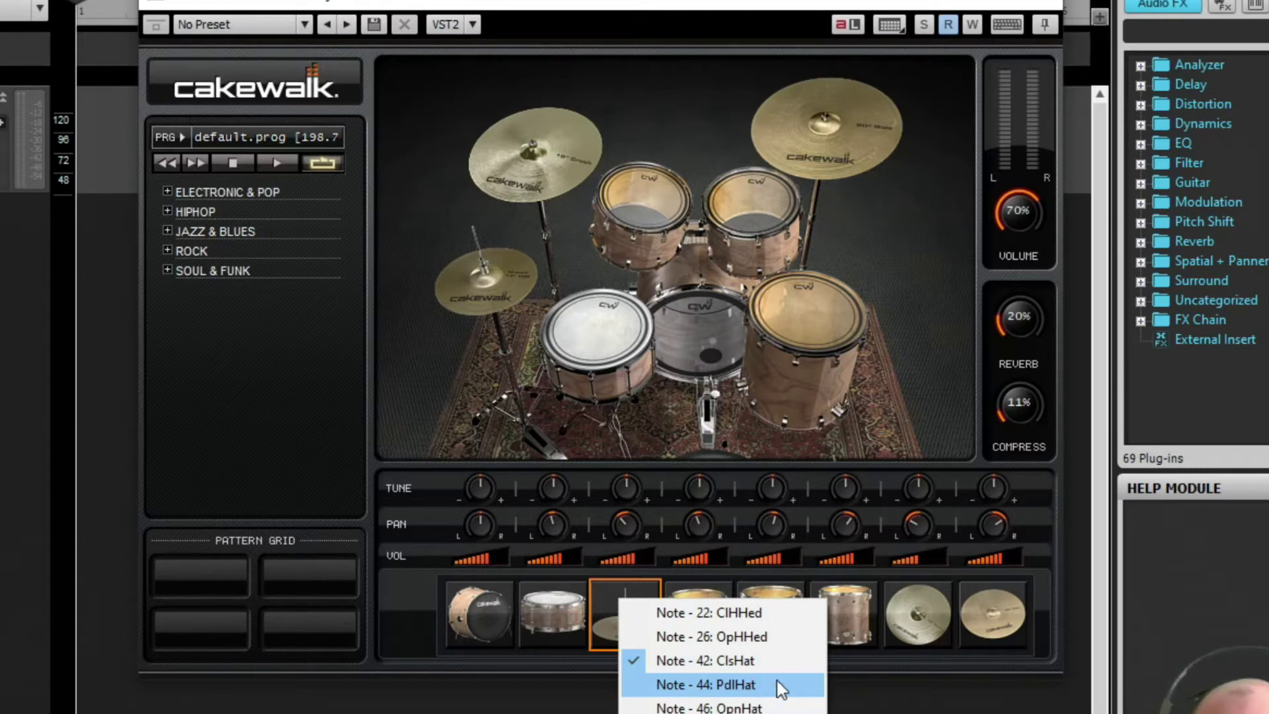
left_click(778, 683)
left_click(635, 636)
left_click(632, 632)
left_click(632, 632)
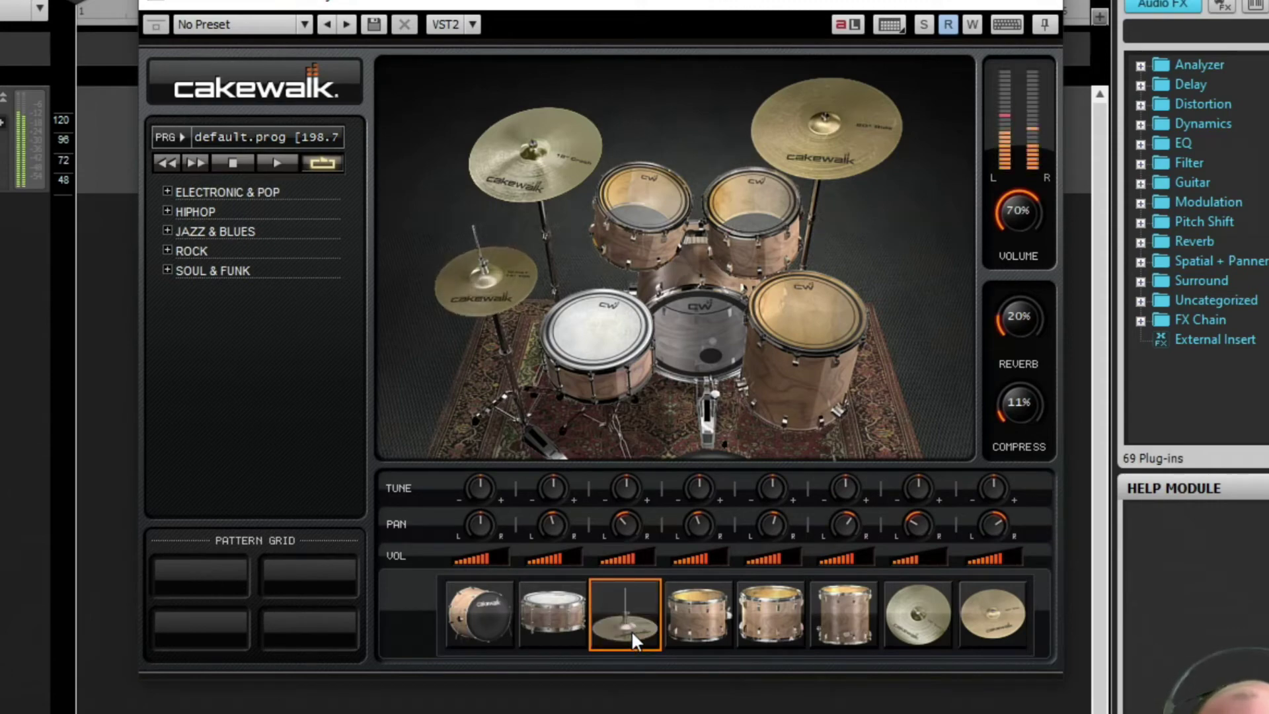
left_click(632, 630)
left_click(632, 629)
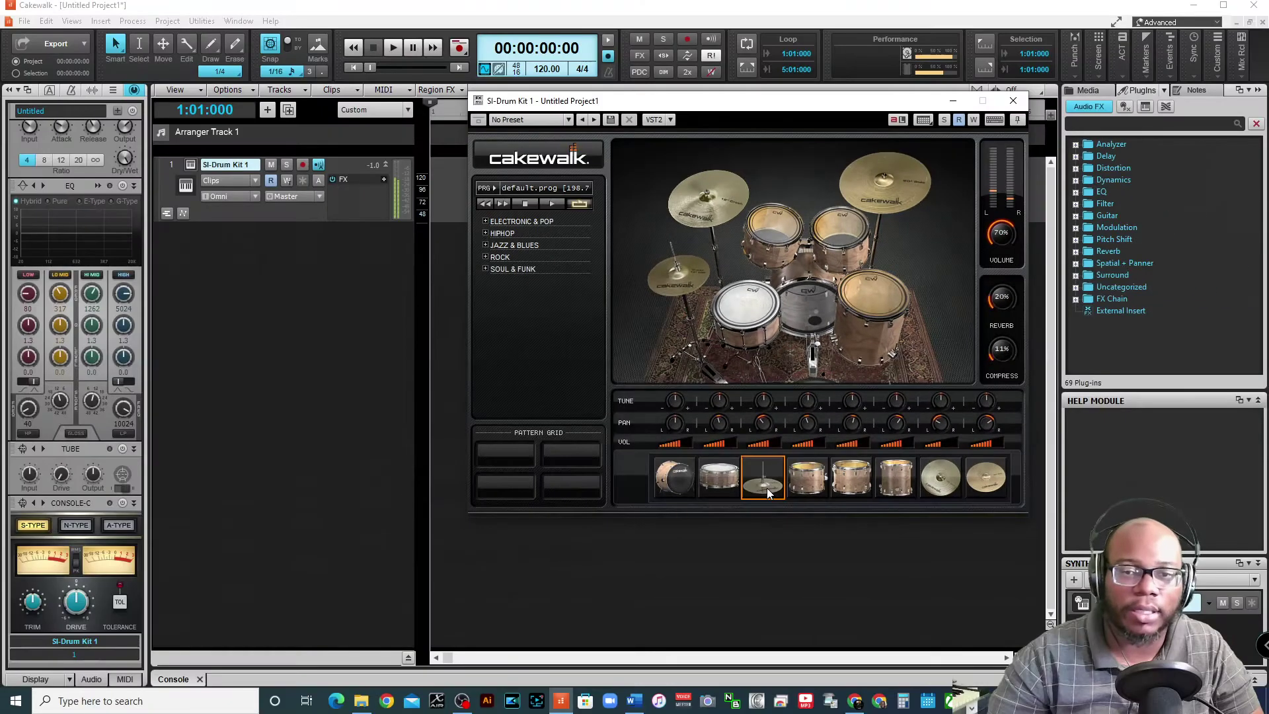
left_click(633, 631)
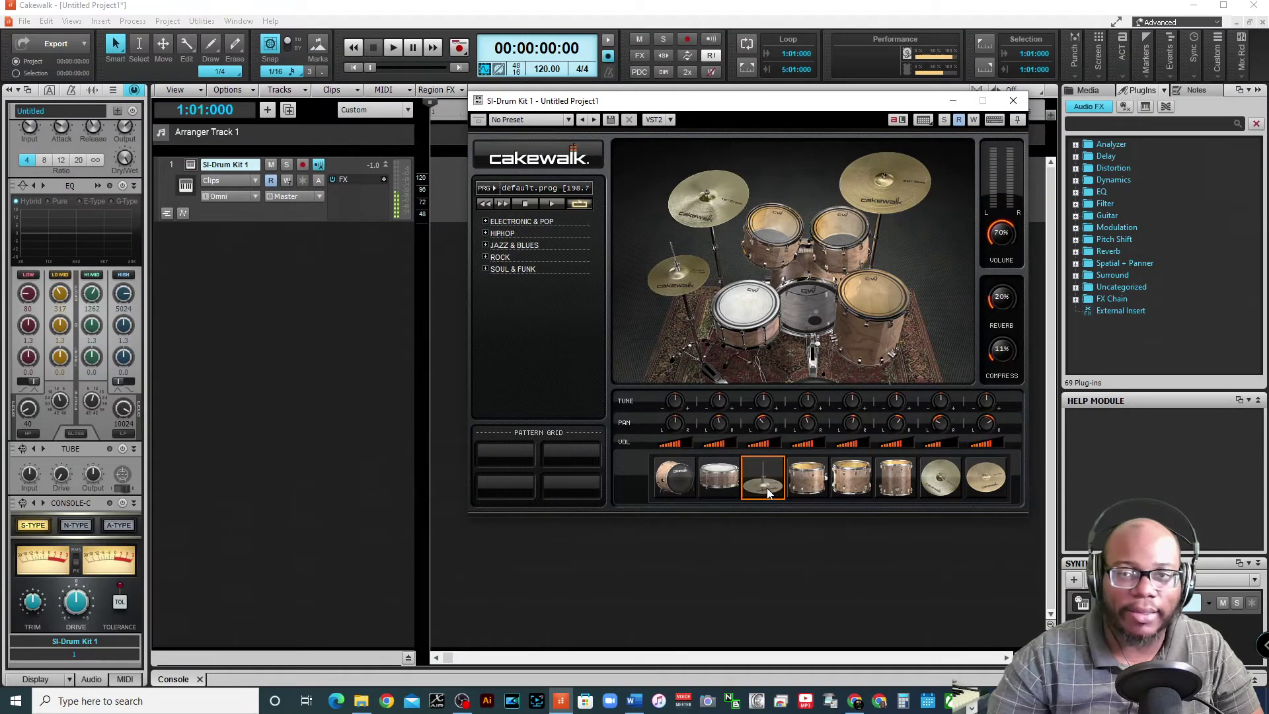
left_click(767, 492)
left_click(767, 492)
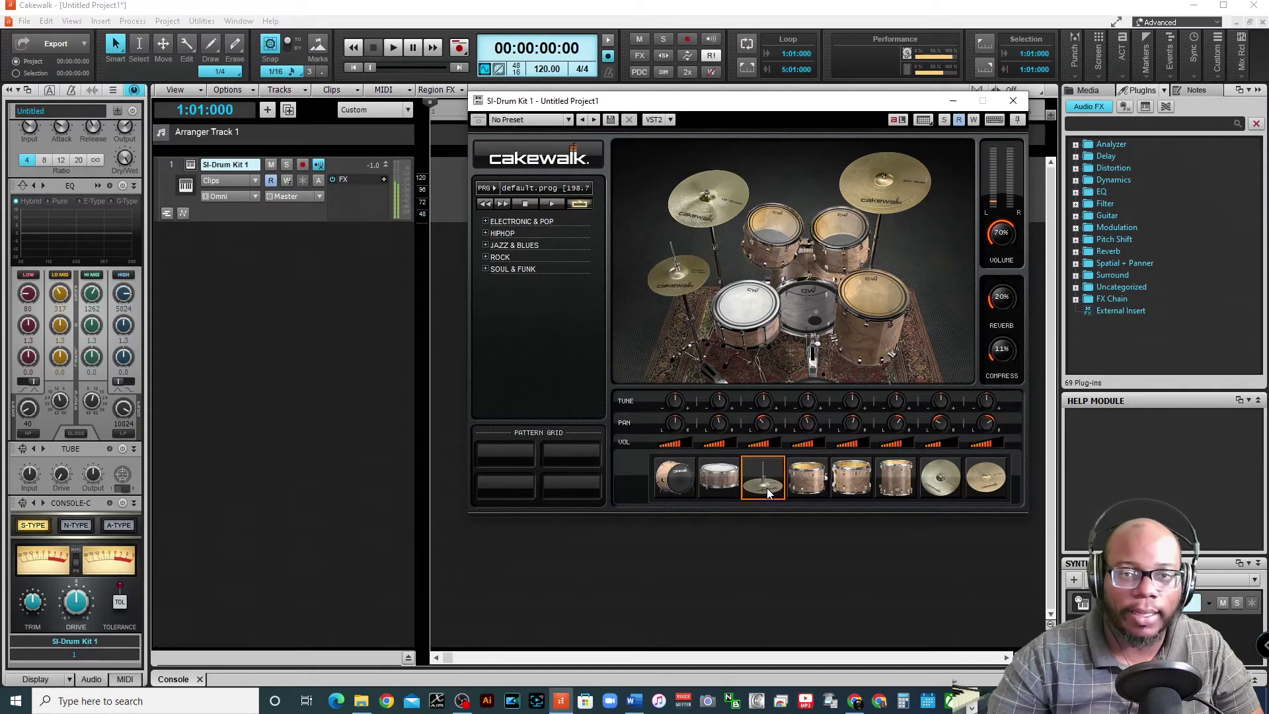
left_click(766, 492)
left_click(767, 493)
left_click(767, 492)
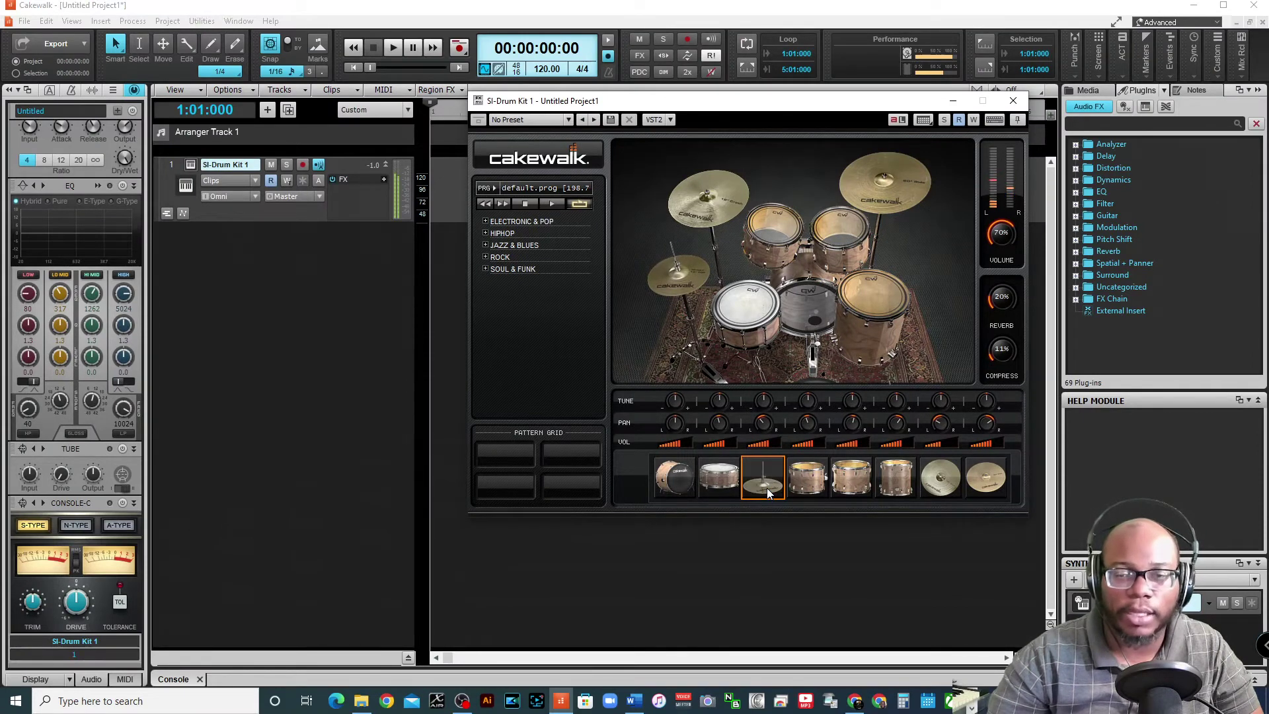
right_click(765, 481)
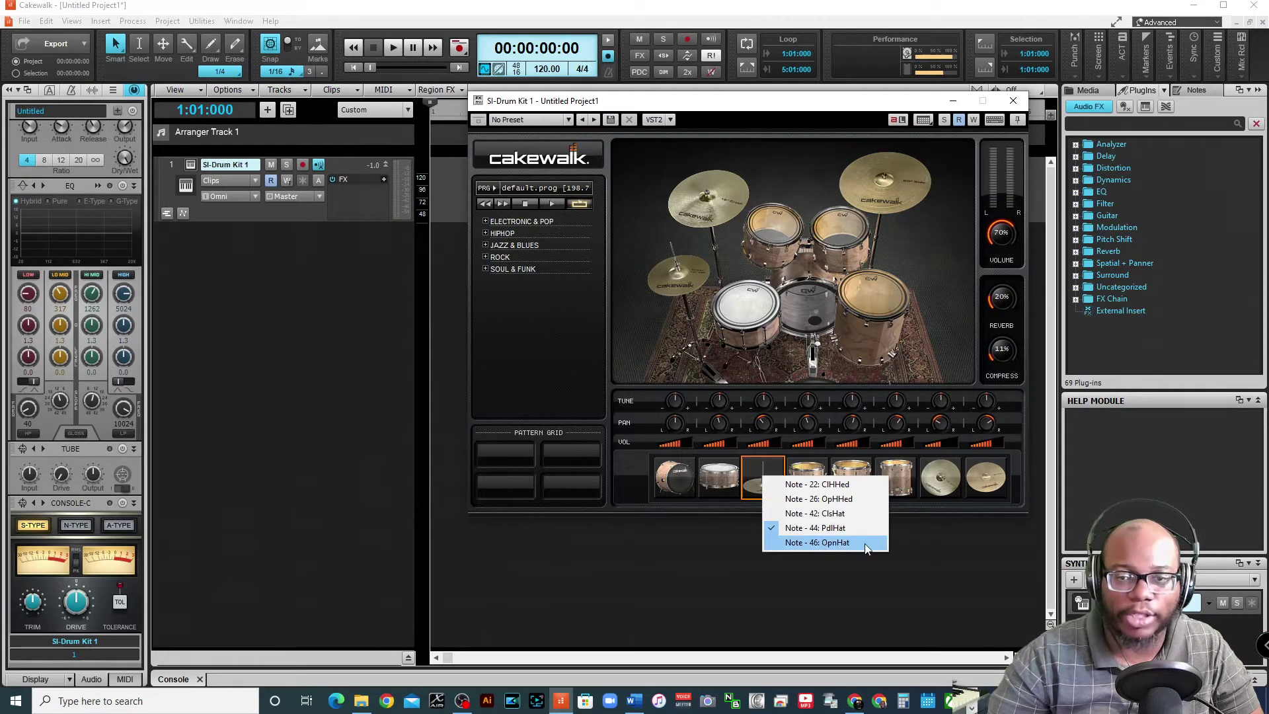
left_click(866, 544)
left_click(761, 488)
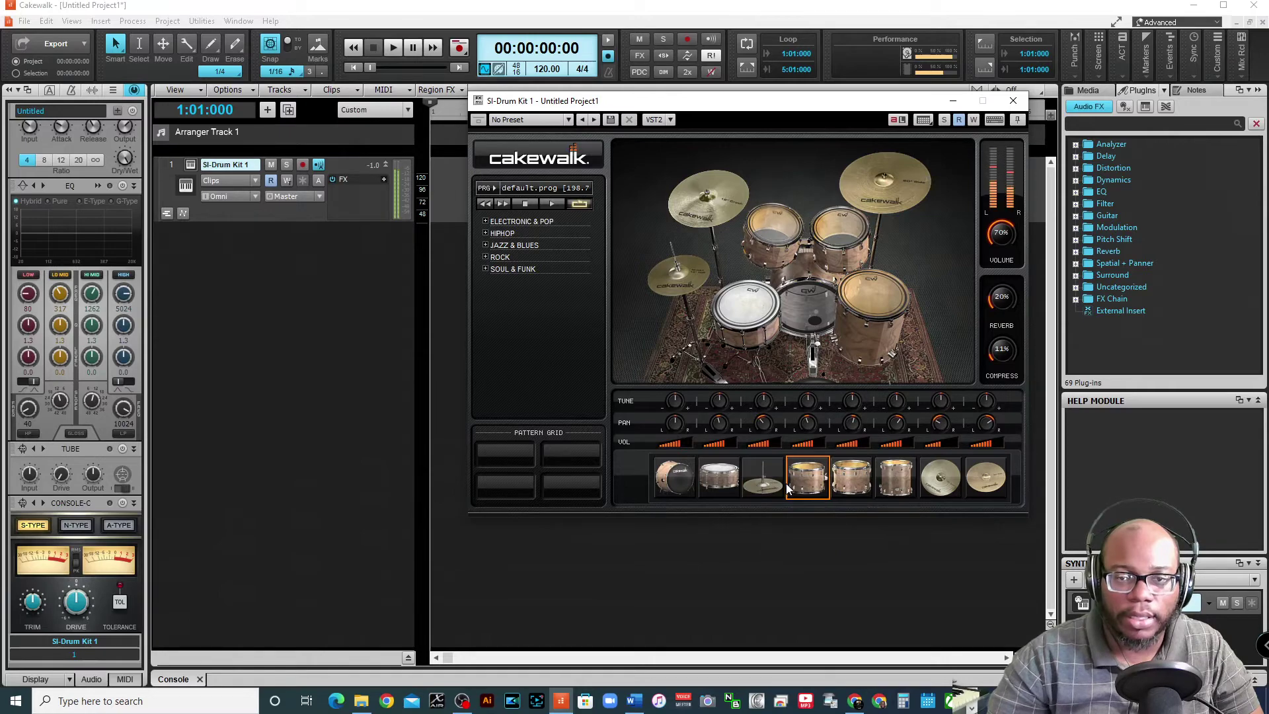
left_click(762, 488)
left_click(761, 488)
right_click(764, 476)
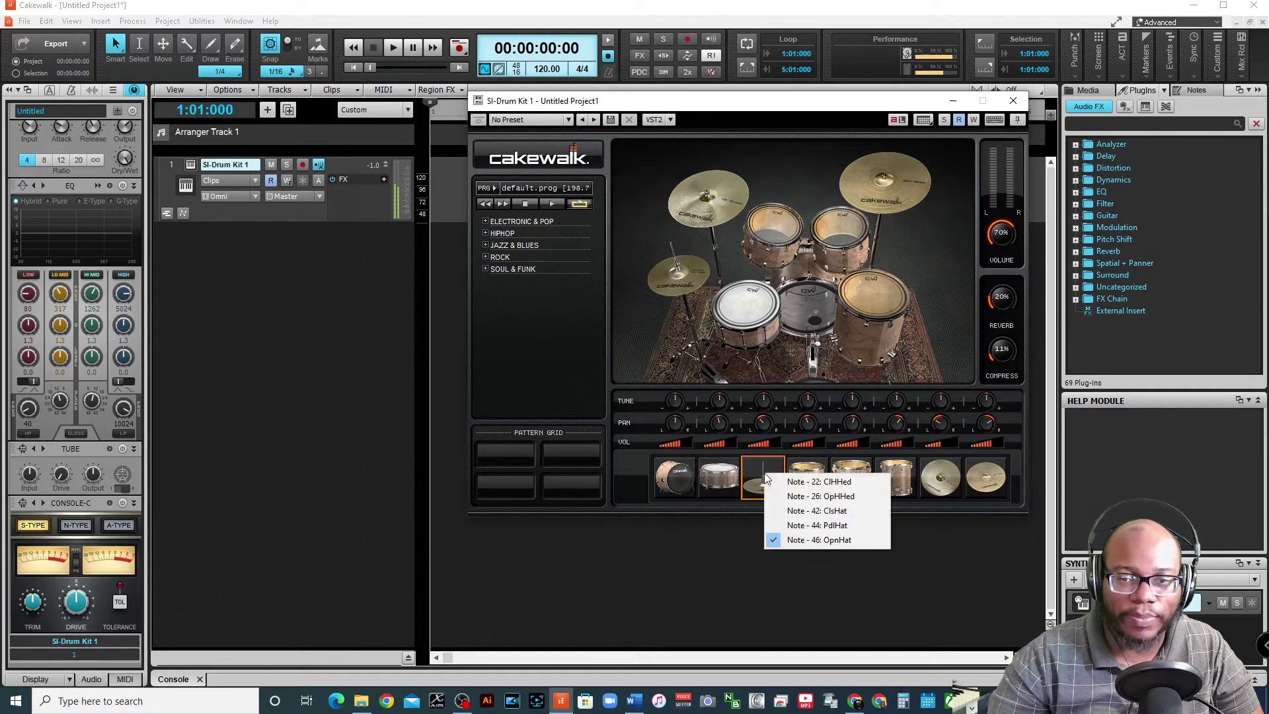
left_click(851, 513)
left_click(775, 484)
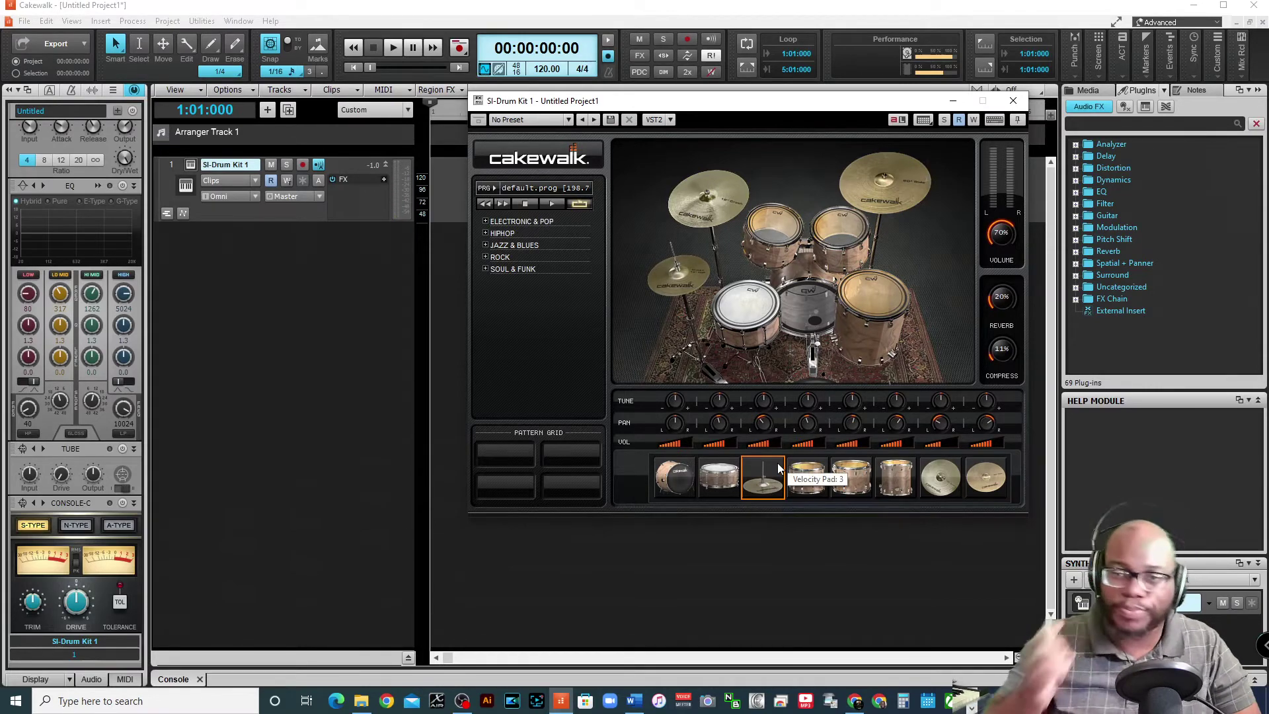
left_click(952, 99)
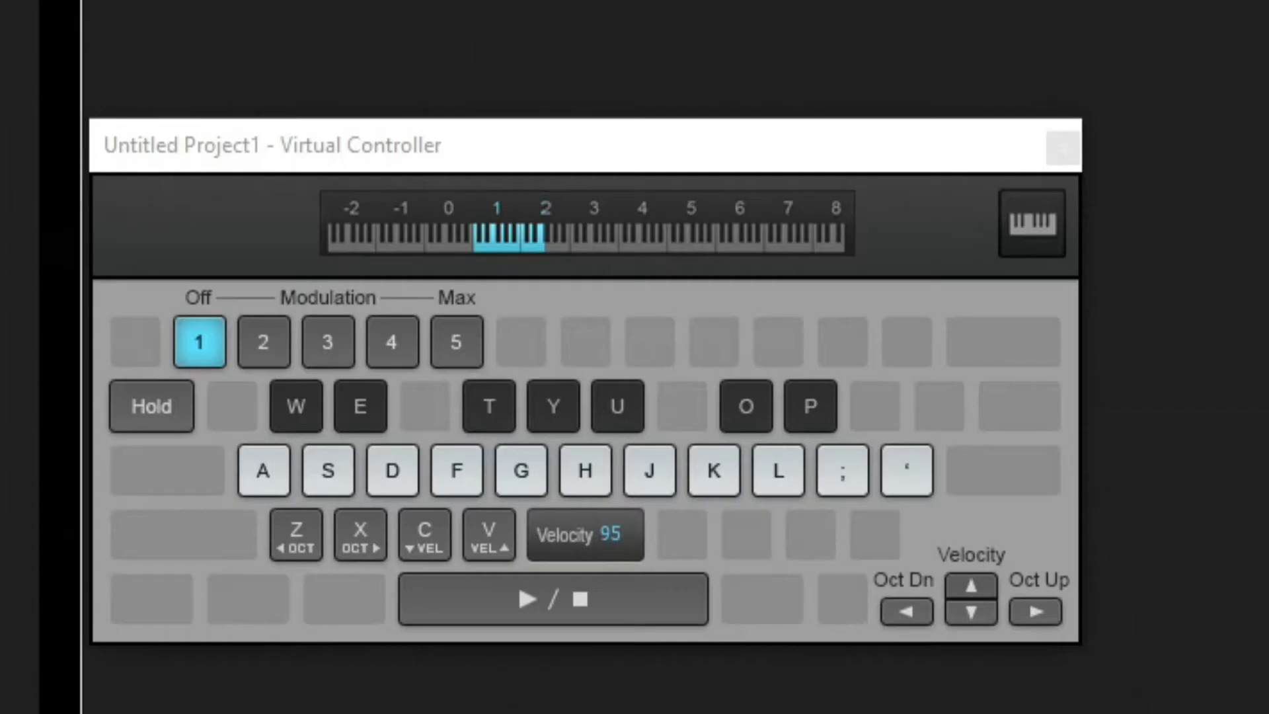
key("t")
key("u")
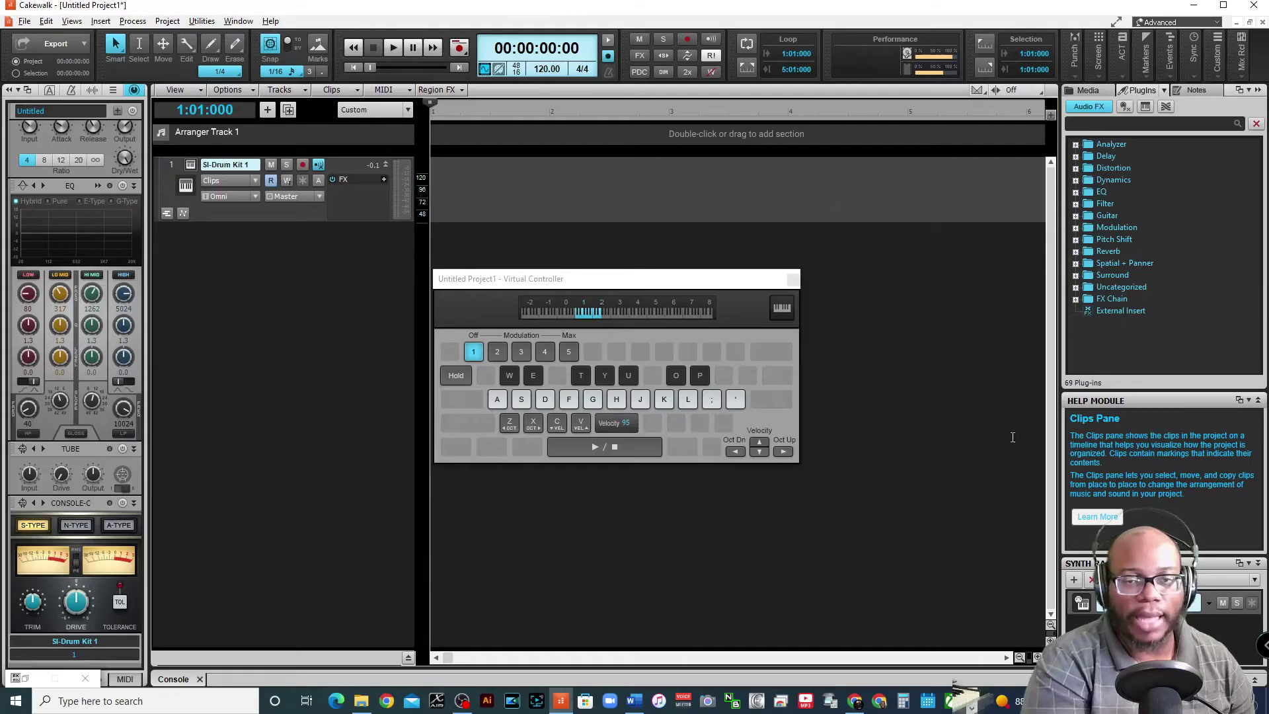
key("t")
key("u")
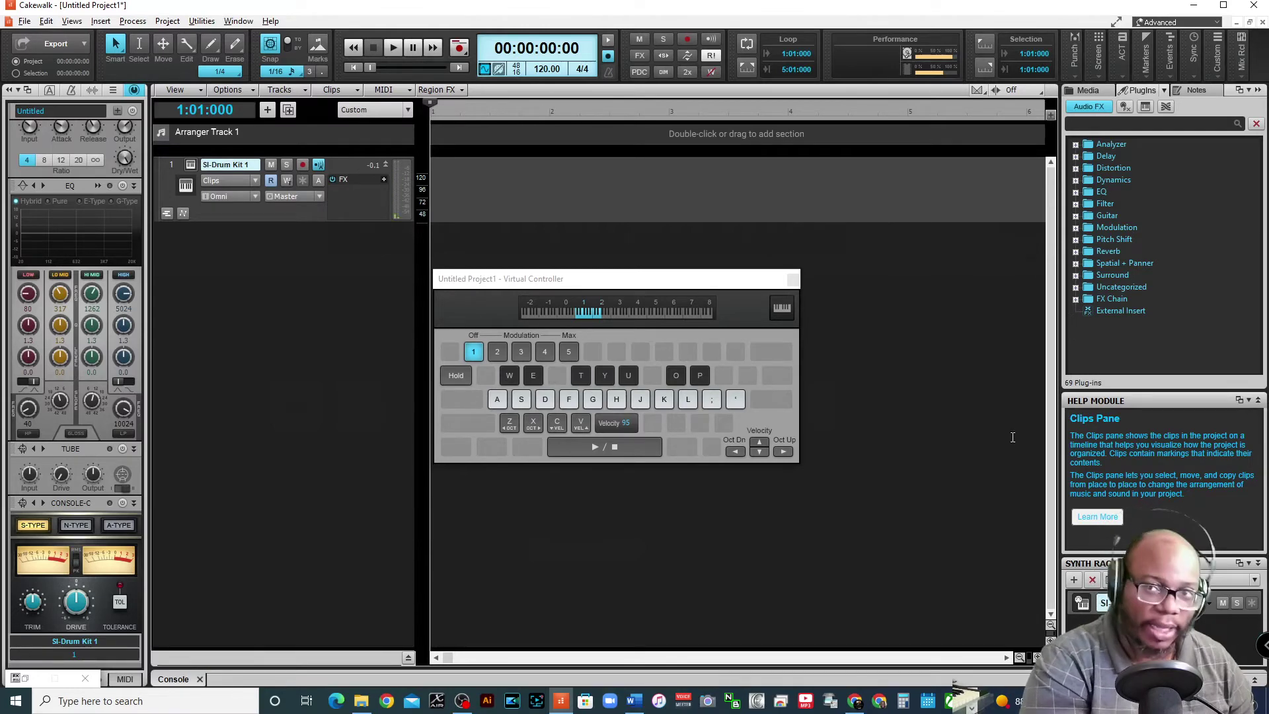
key("t")
key("u")
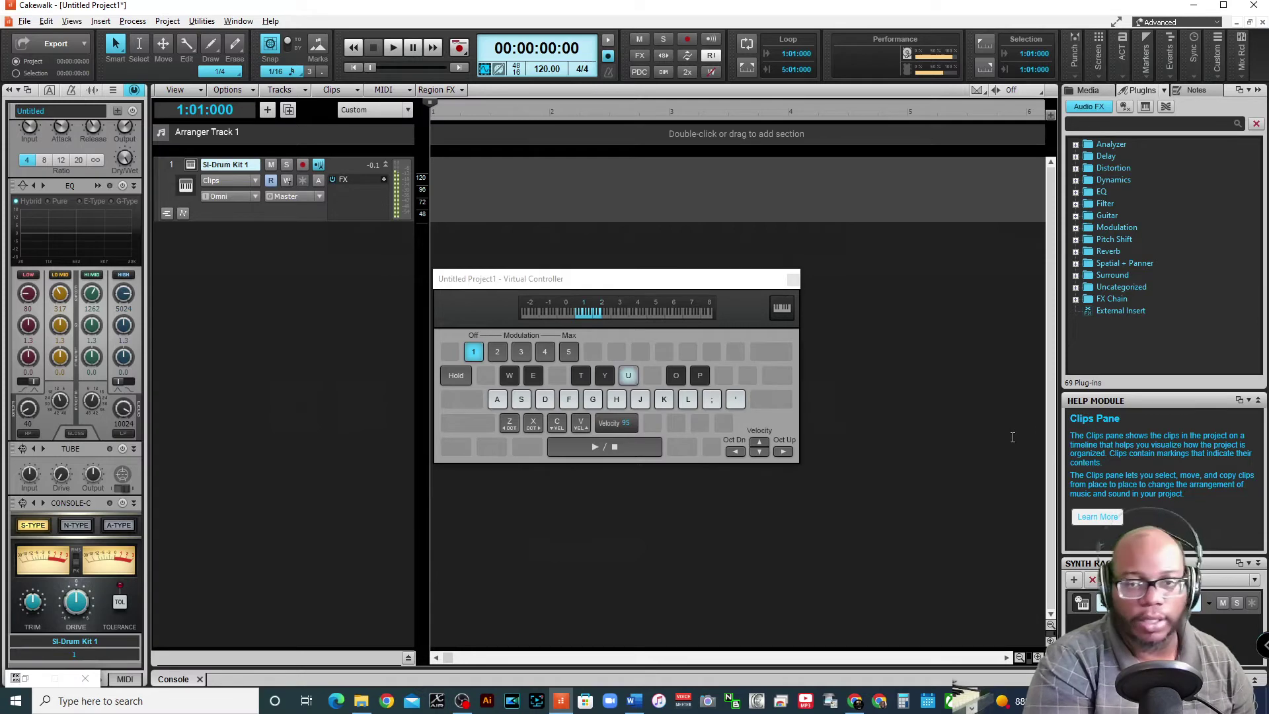
key("t")
key("u")
key("t")
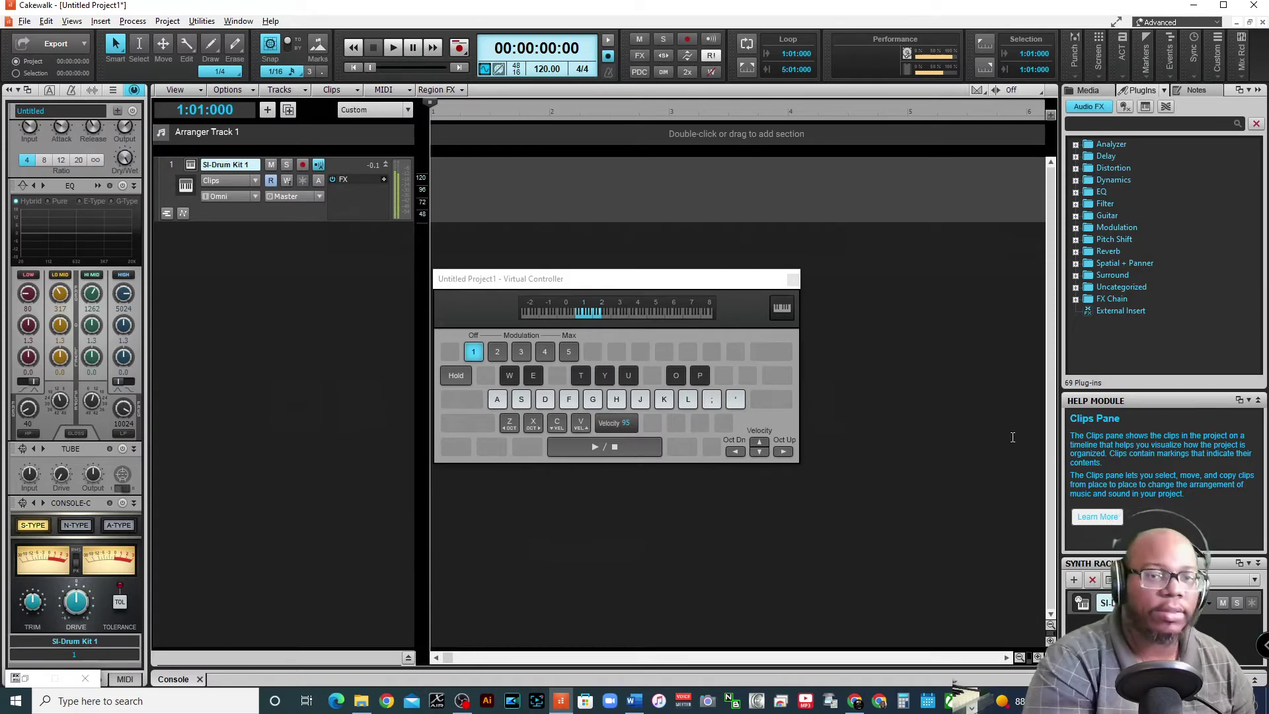
key("t")
key("u")
key("t")
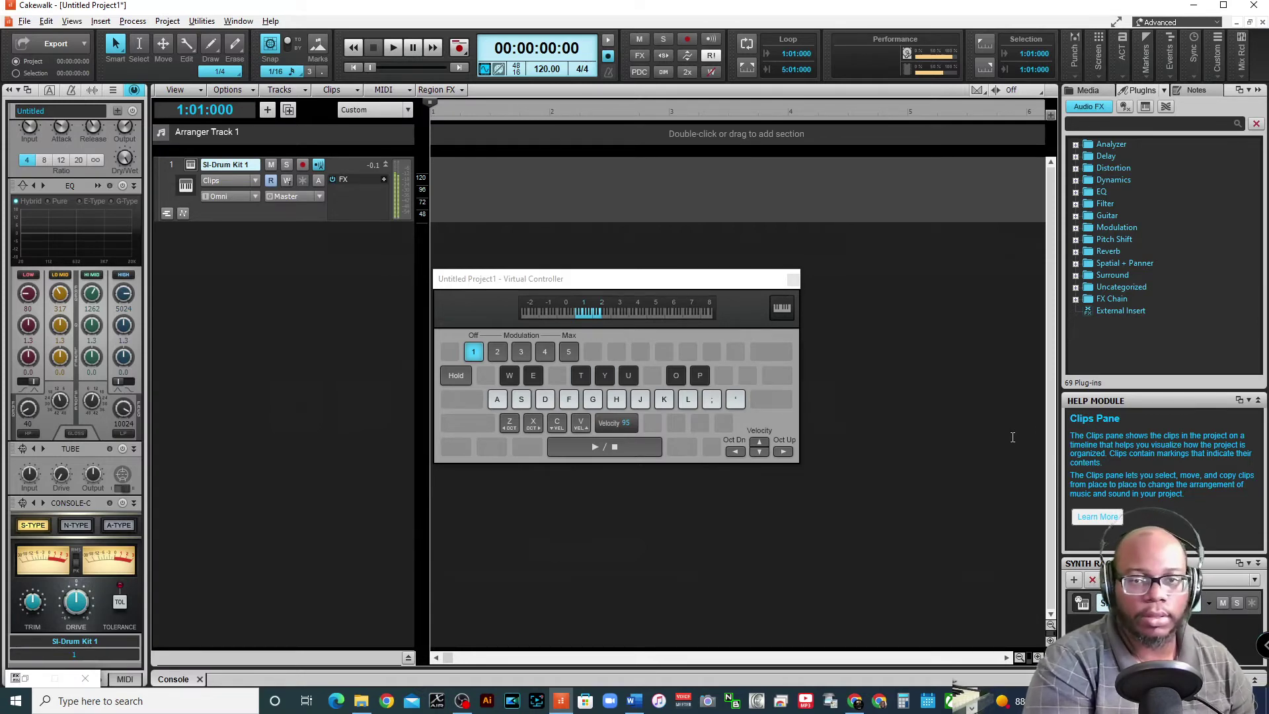
key("u")
key("t")
key("u")
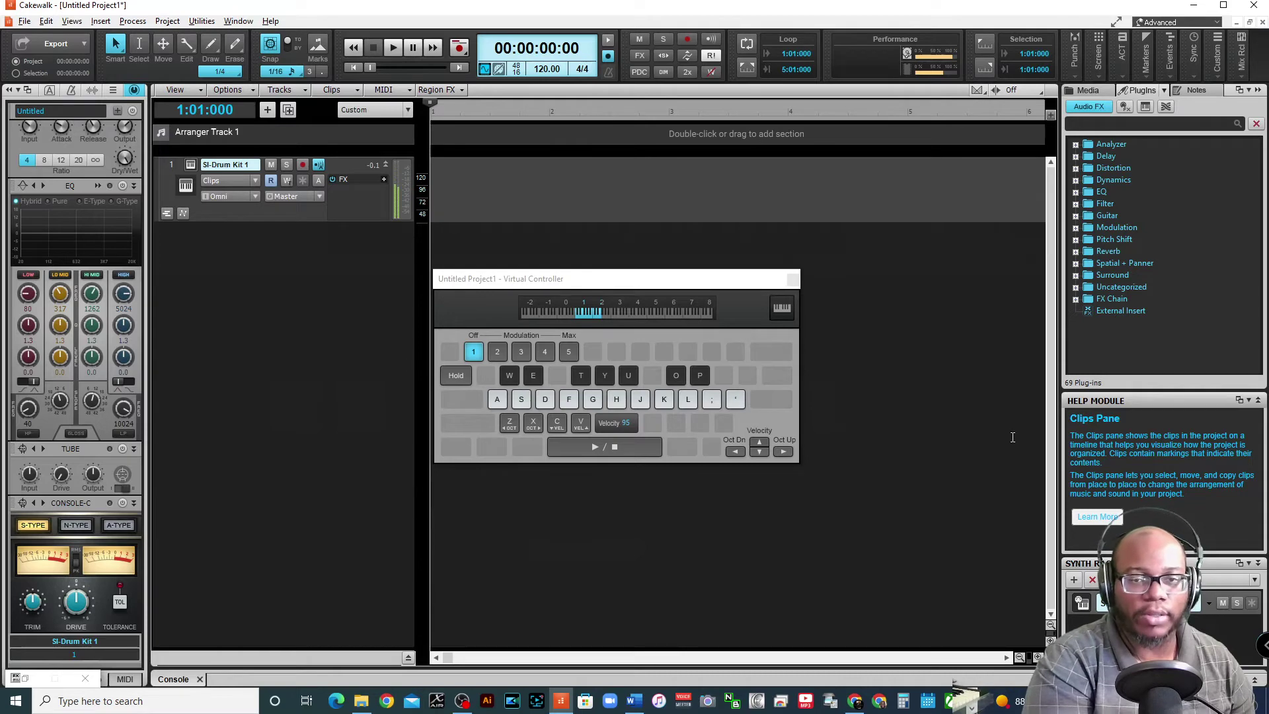
key("u")
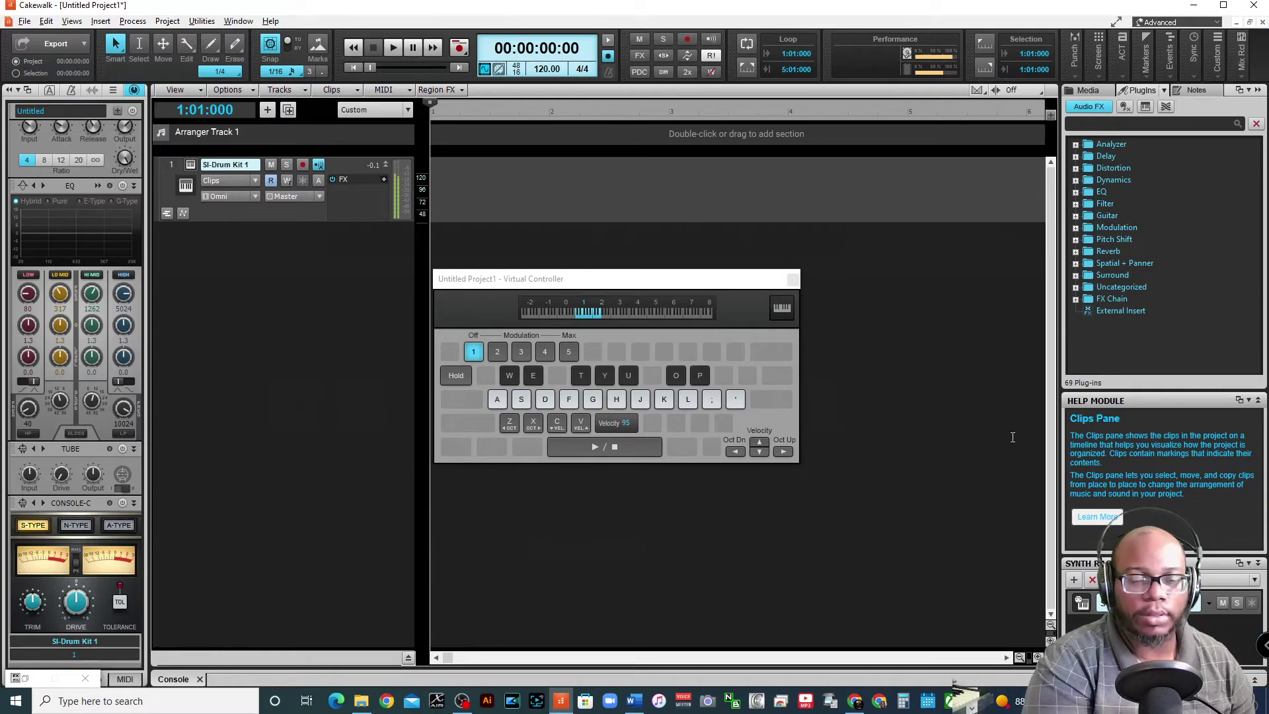
key("t")
key("a")
key("a")
key("t")
key("a")
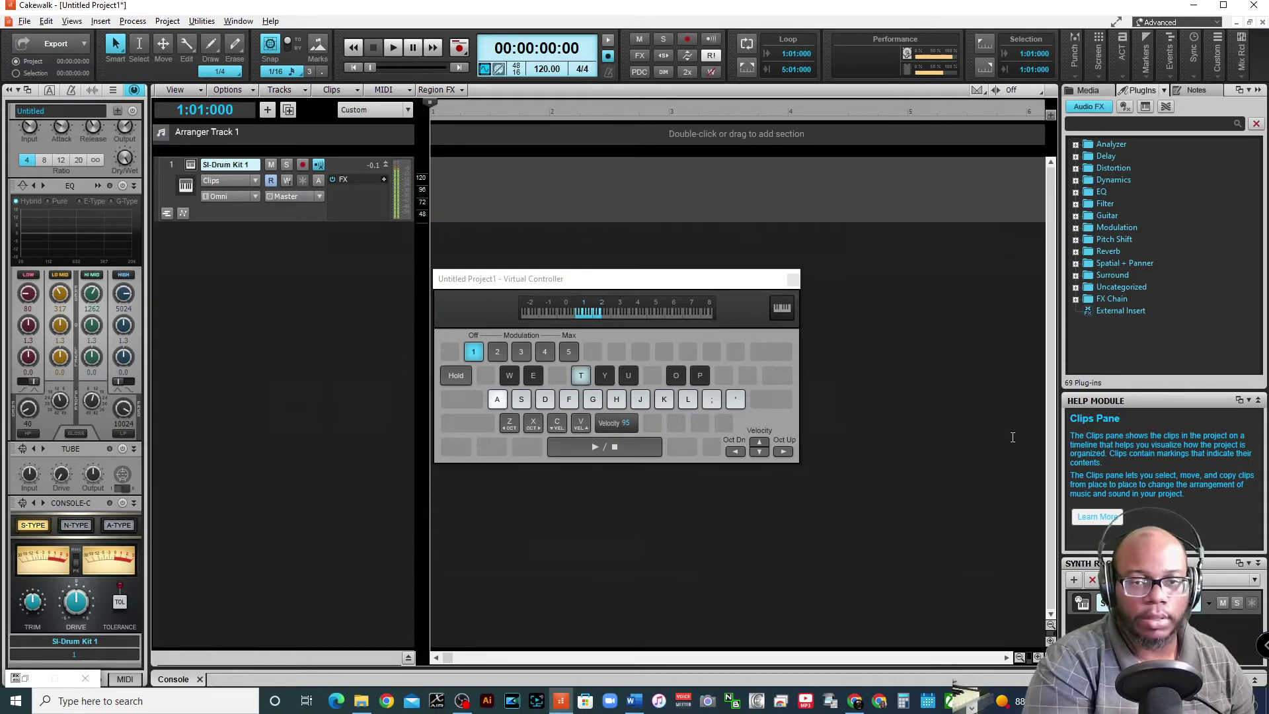
key("u")
key("d")
key("a")
key("t")
key("d")
key("a")
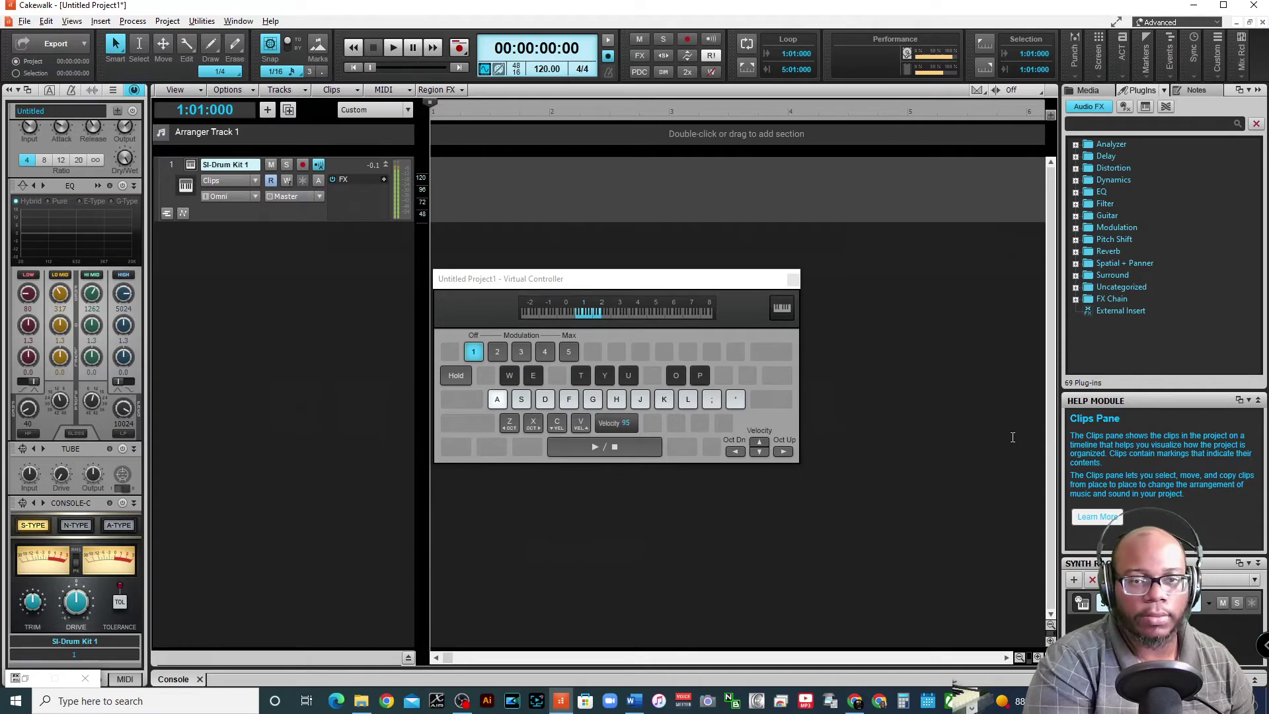
key("t")
key("a")
key("u")
key("d")
key("t")
key("a")
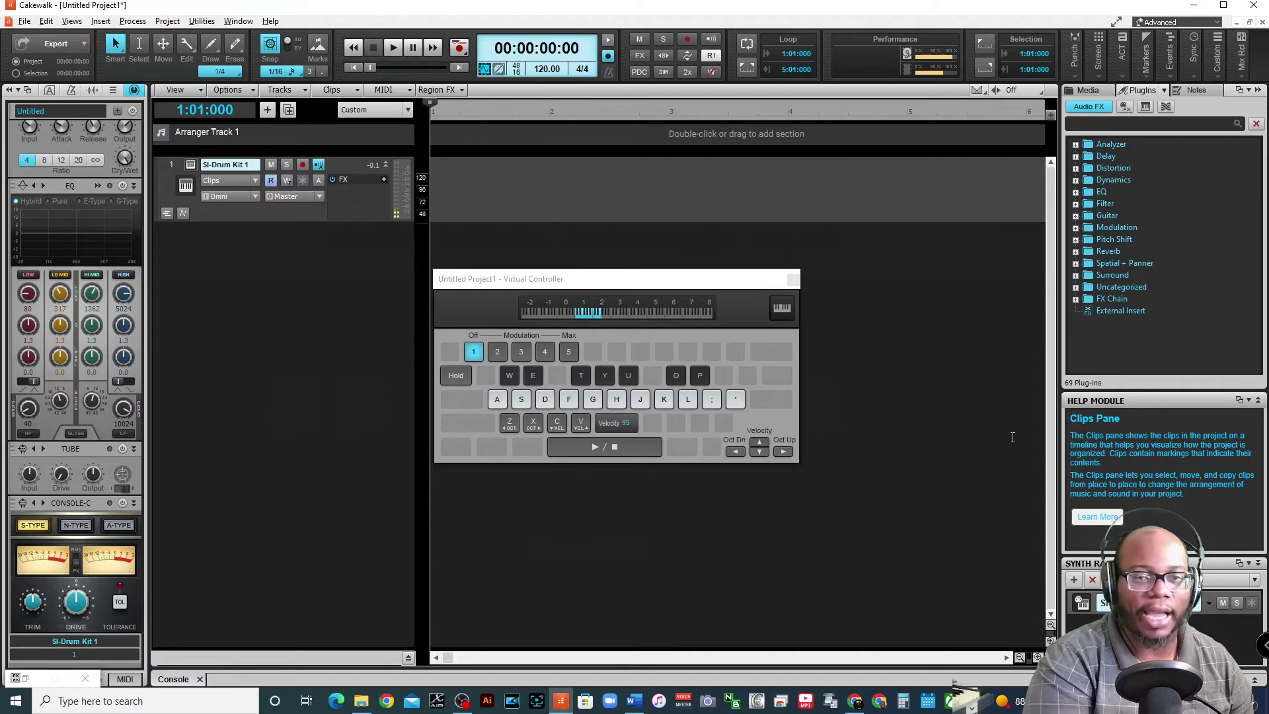
key("u")
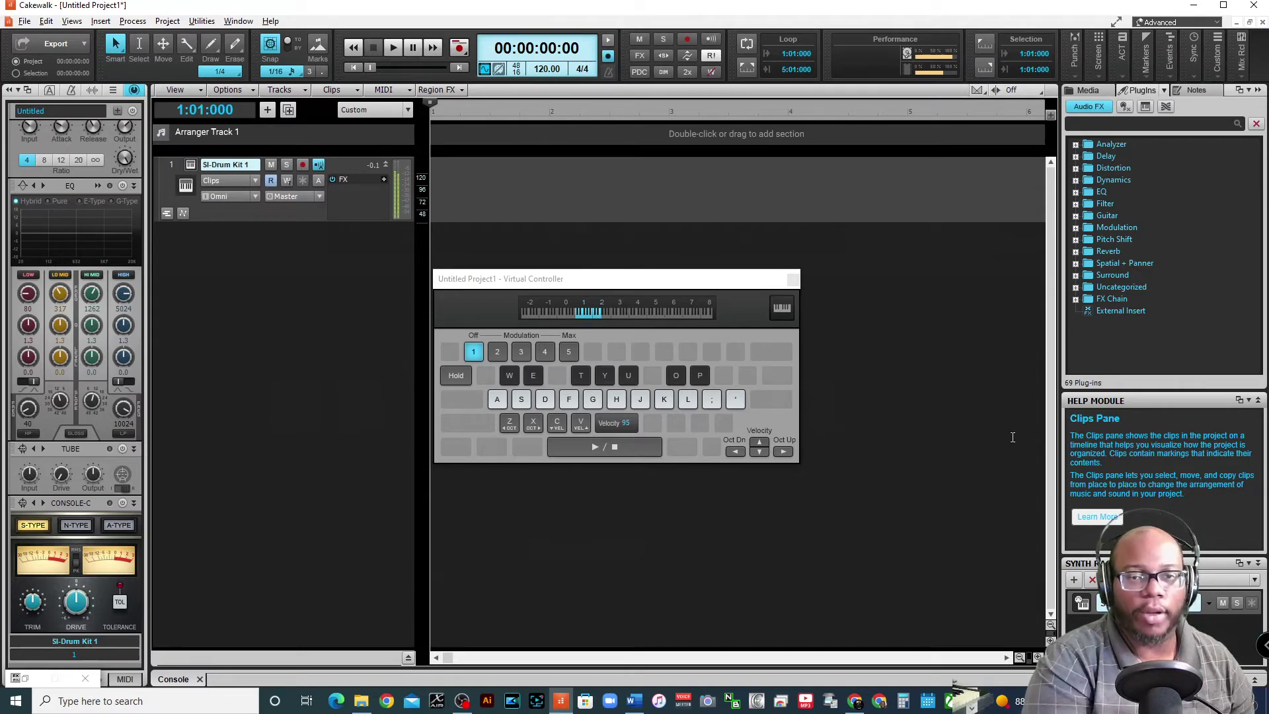
left_click(793, 278)
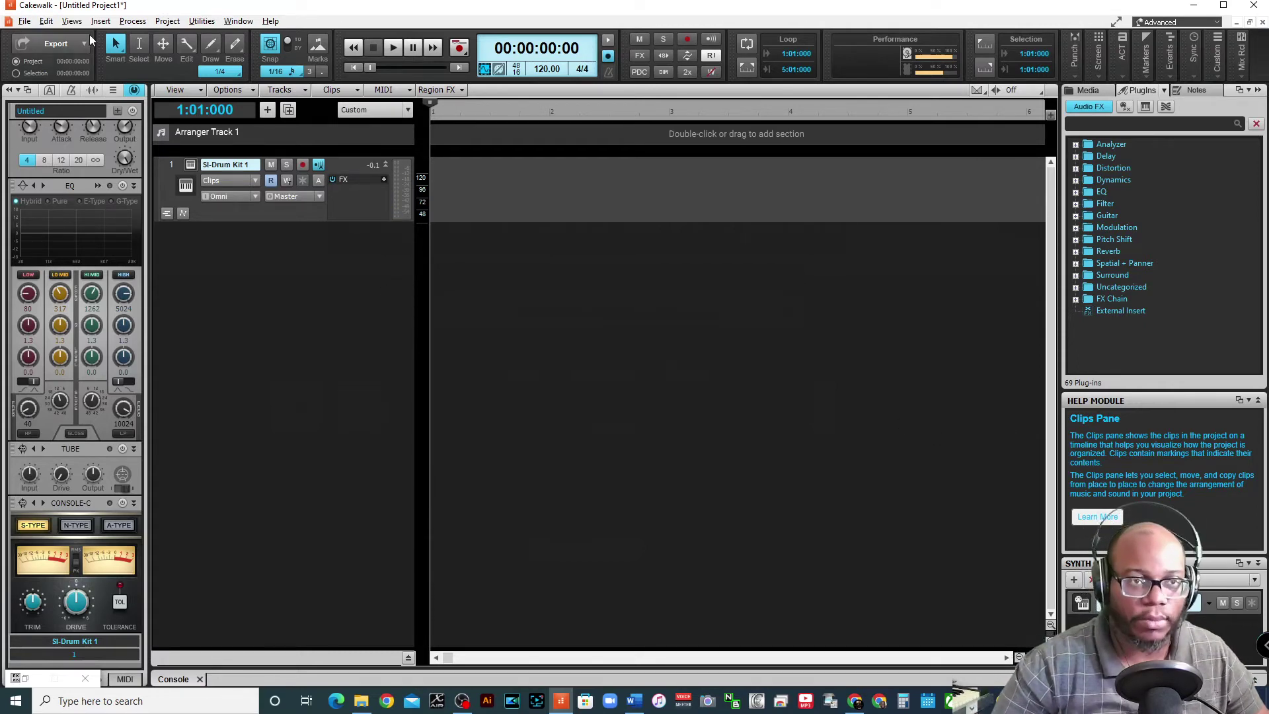
Step: Open the Step Sequencer and turn on F#3 steps 1, 5 and 13
left_click(71, 21)
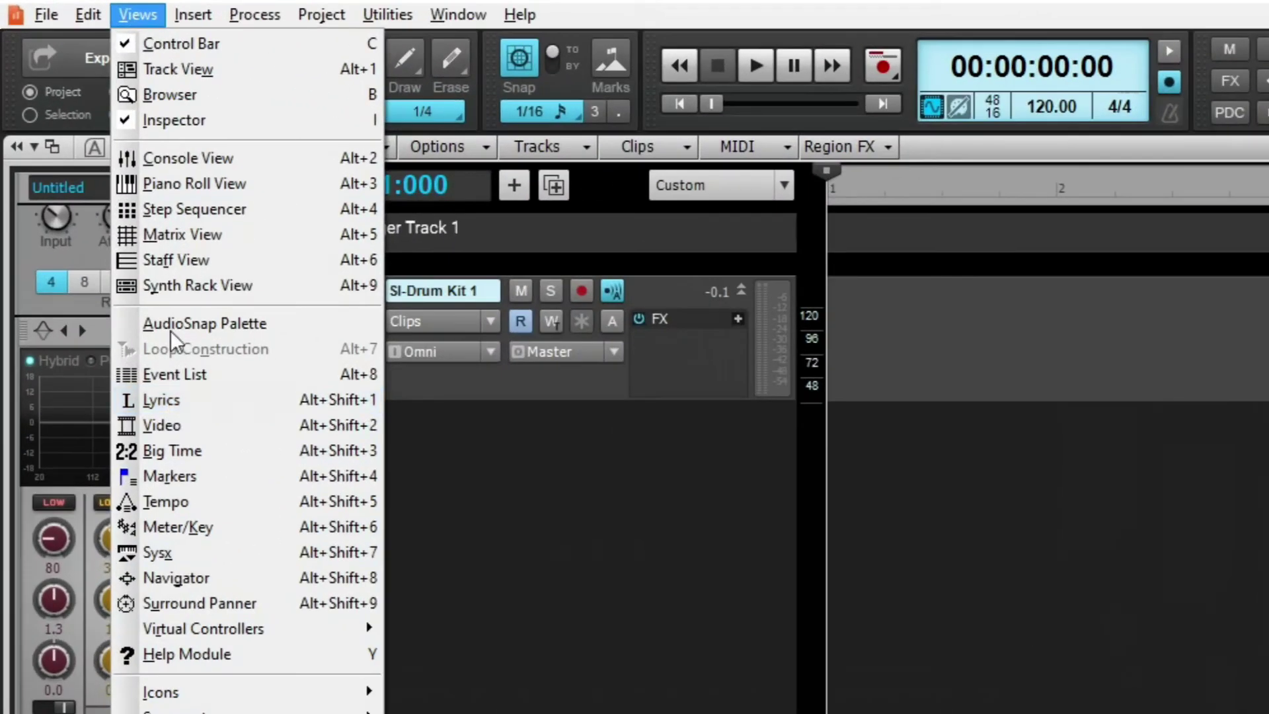
left_click(191, 211)
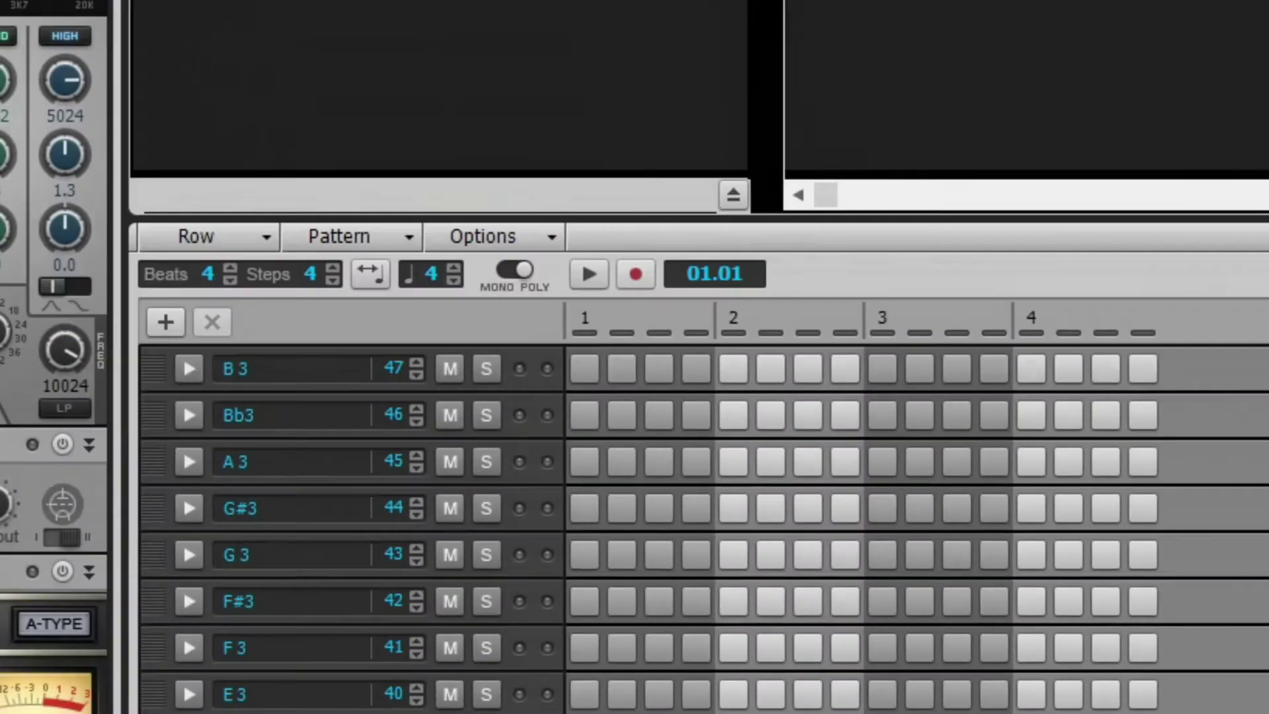
scroll(264, 436, "down", 1)
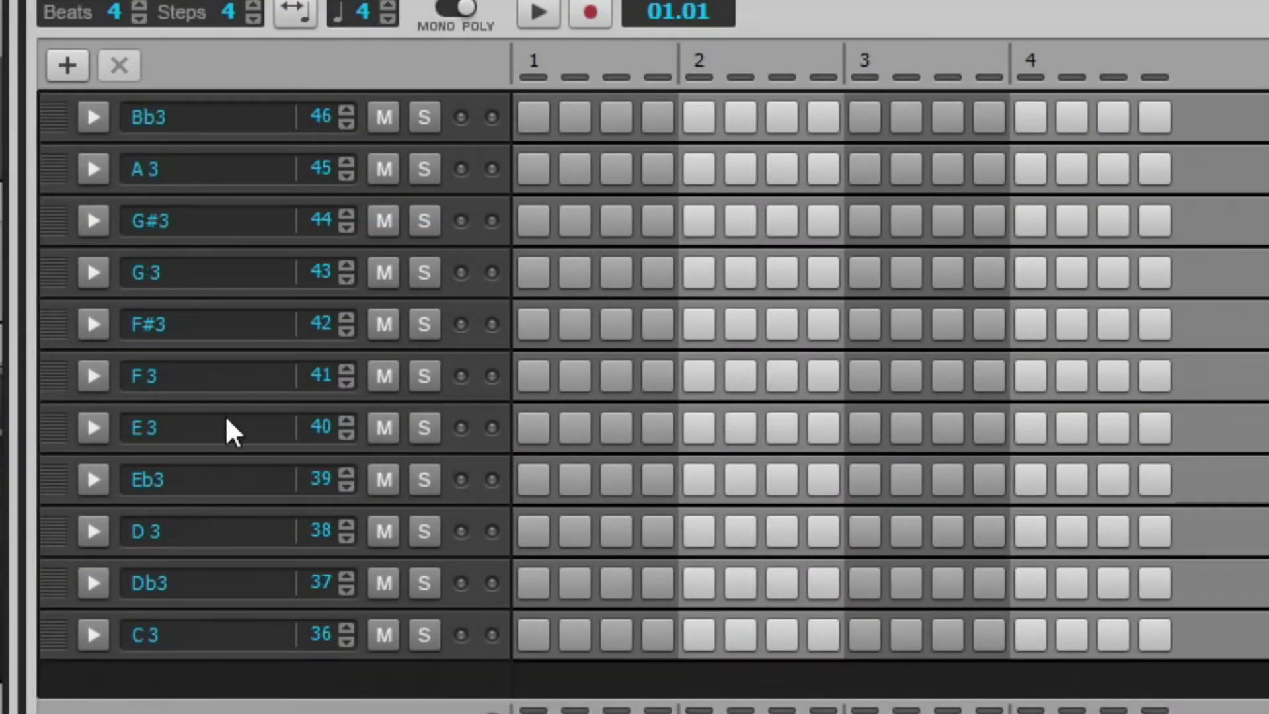
scroll(196, 498, "up", 1)
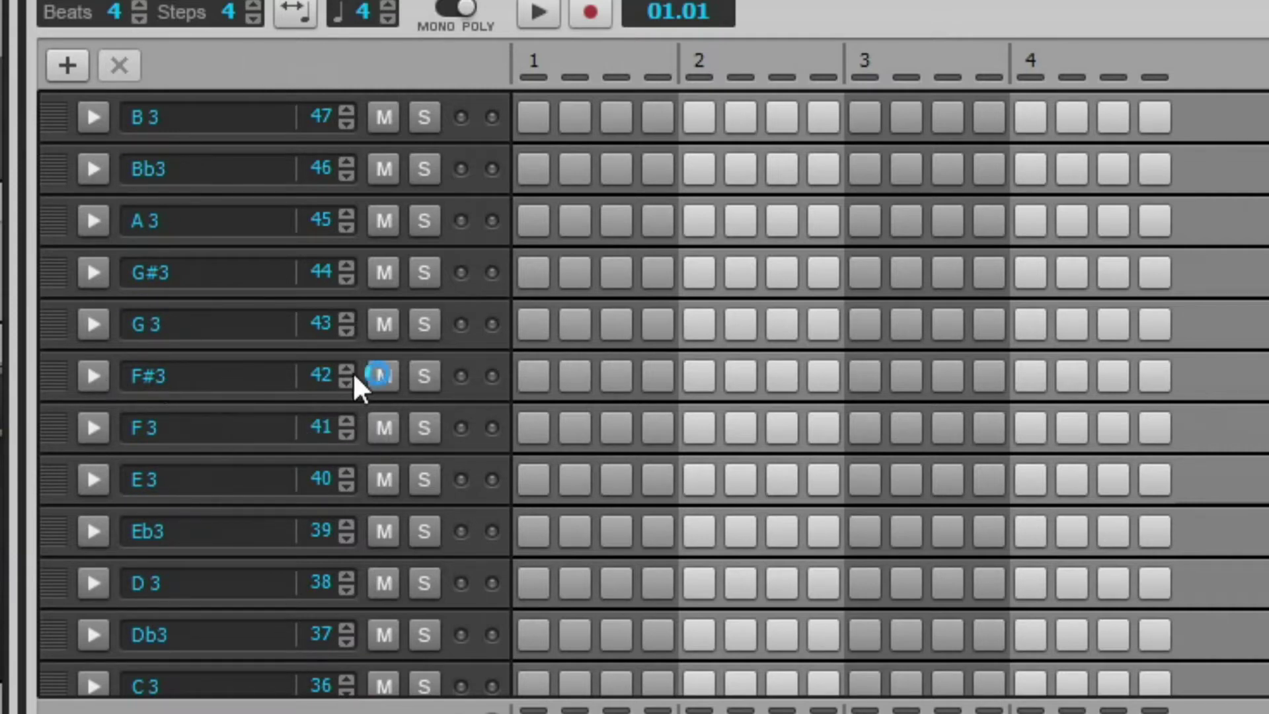
left_click(535, 376)
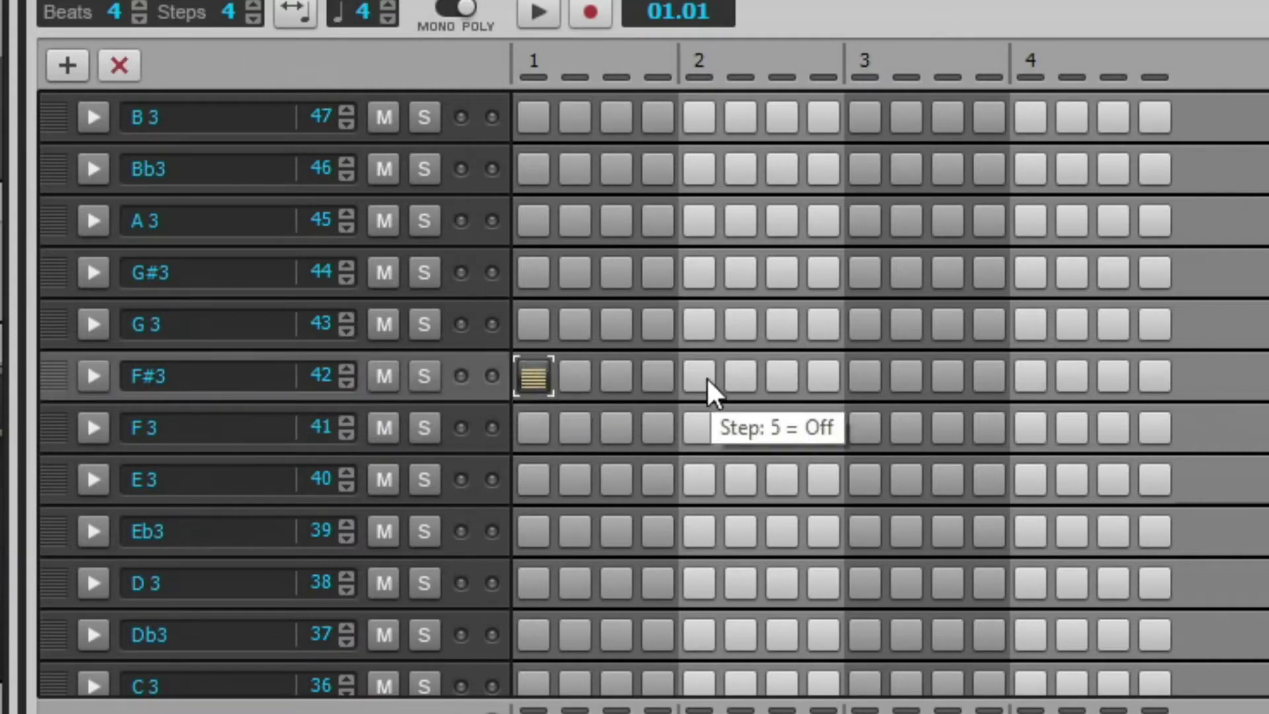
left_click(702, 380)
left_click(1032, 380)
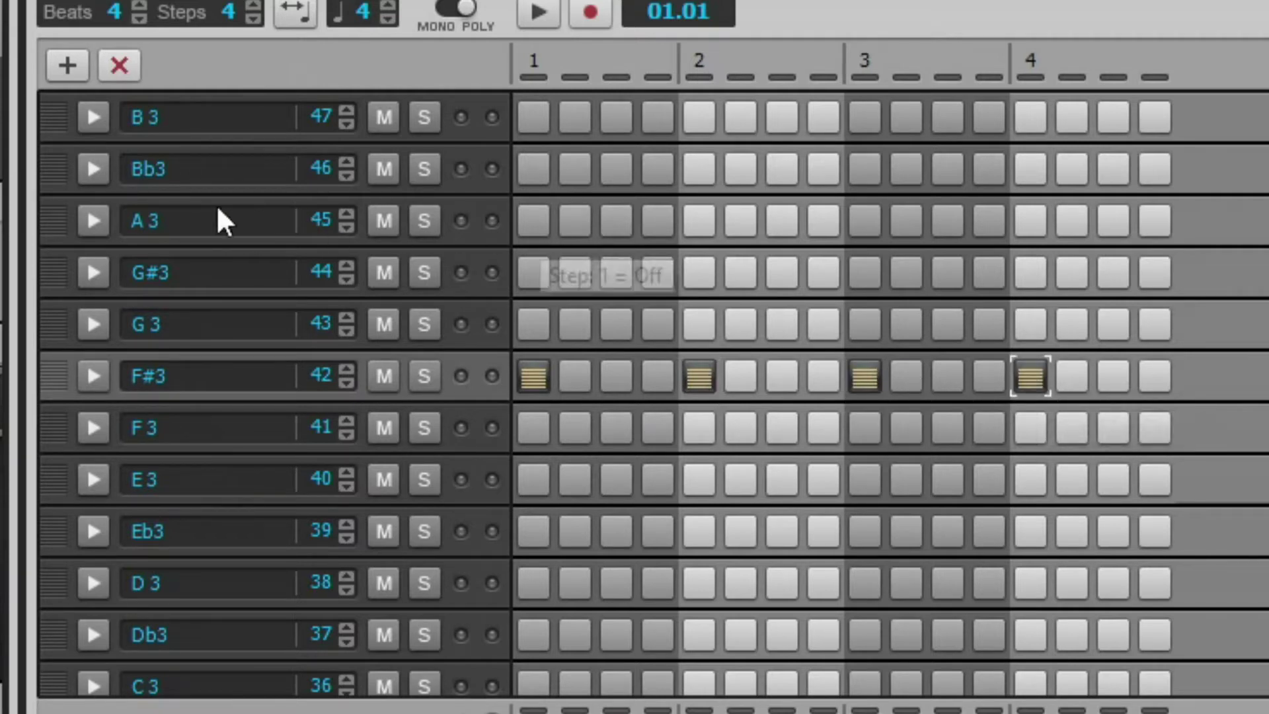
Step: Turn on Bb3 steps 3, 6, 10 and 14, then play the pattern back
left_click(608, 175)
left_click(741, 173)
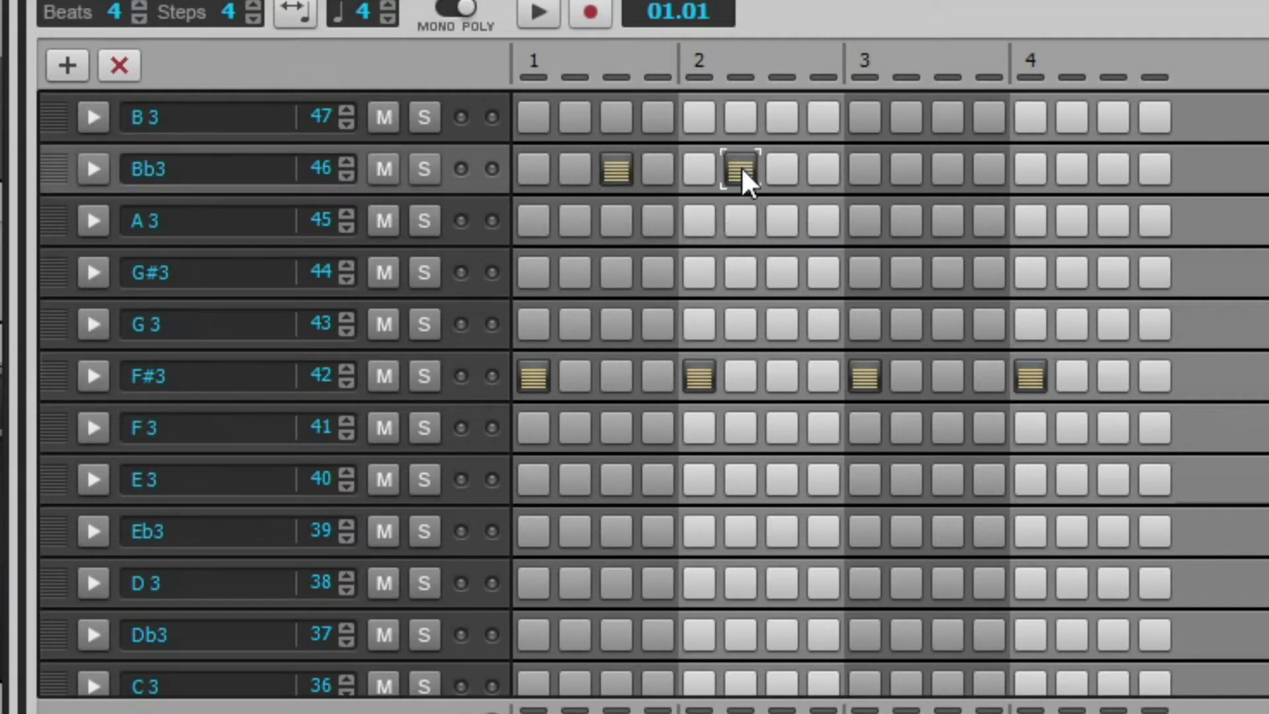
left_click(909, 170)
left_click(1065, 173)
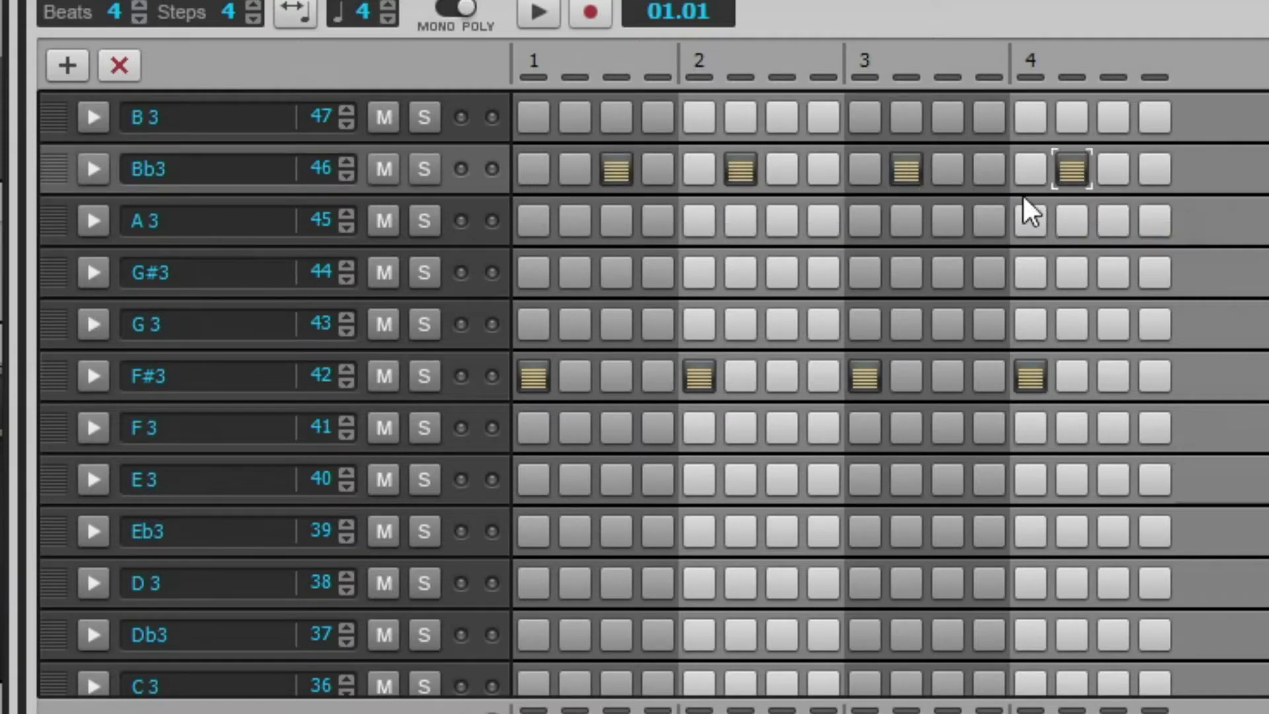
key("space")
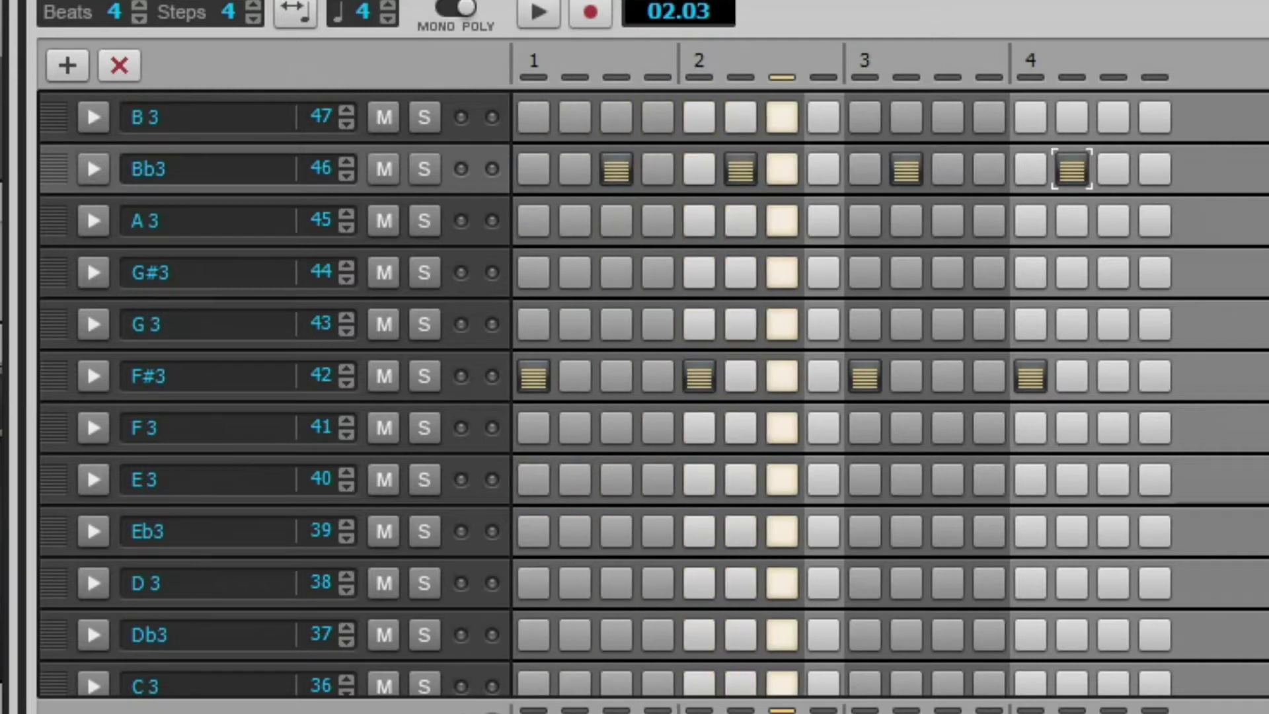
key("space")
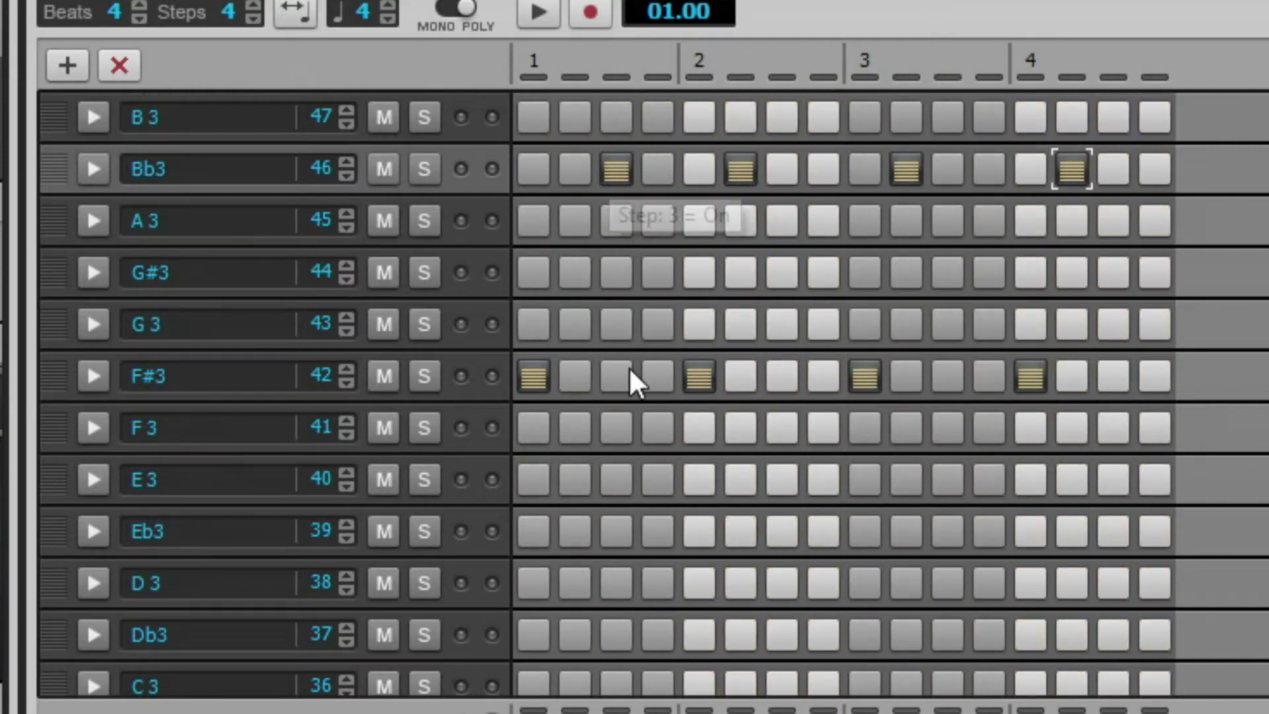
Step: Add F#3 steps 4, 7, 11 and 15 and play the updated pattern
left_click(661, 385)
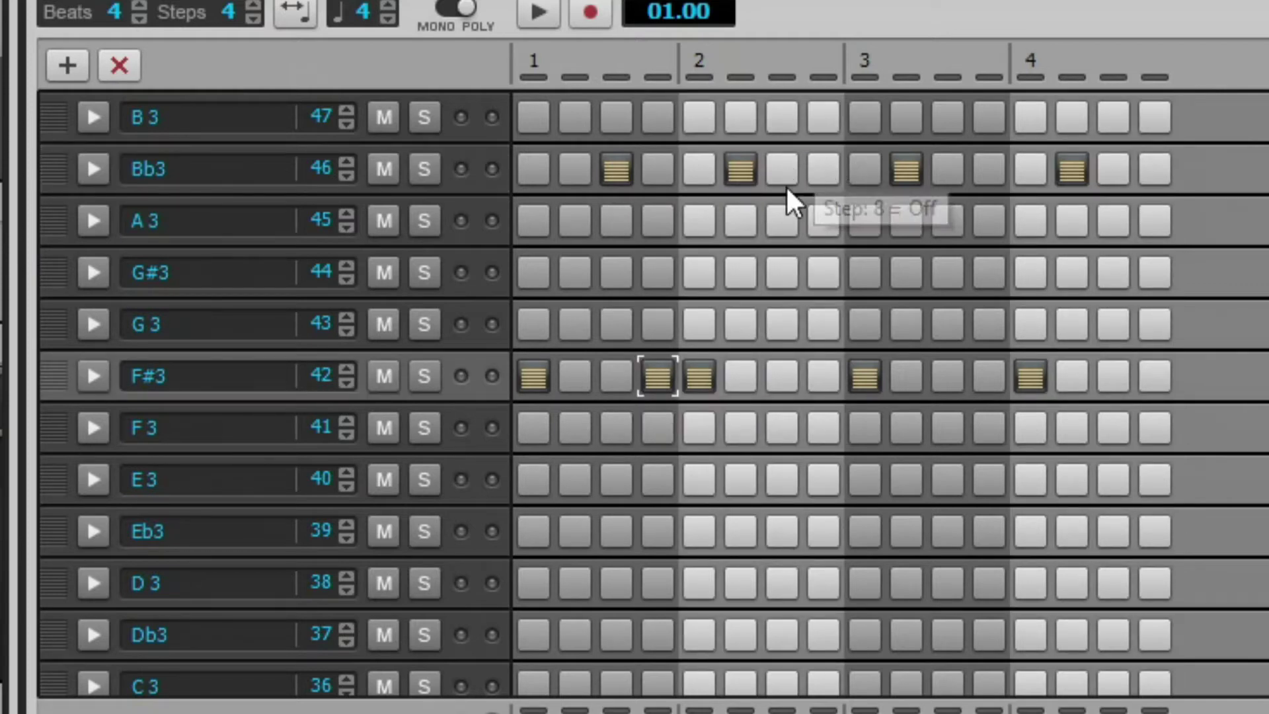
left_click(777, 383)
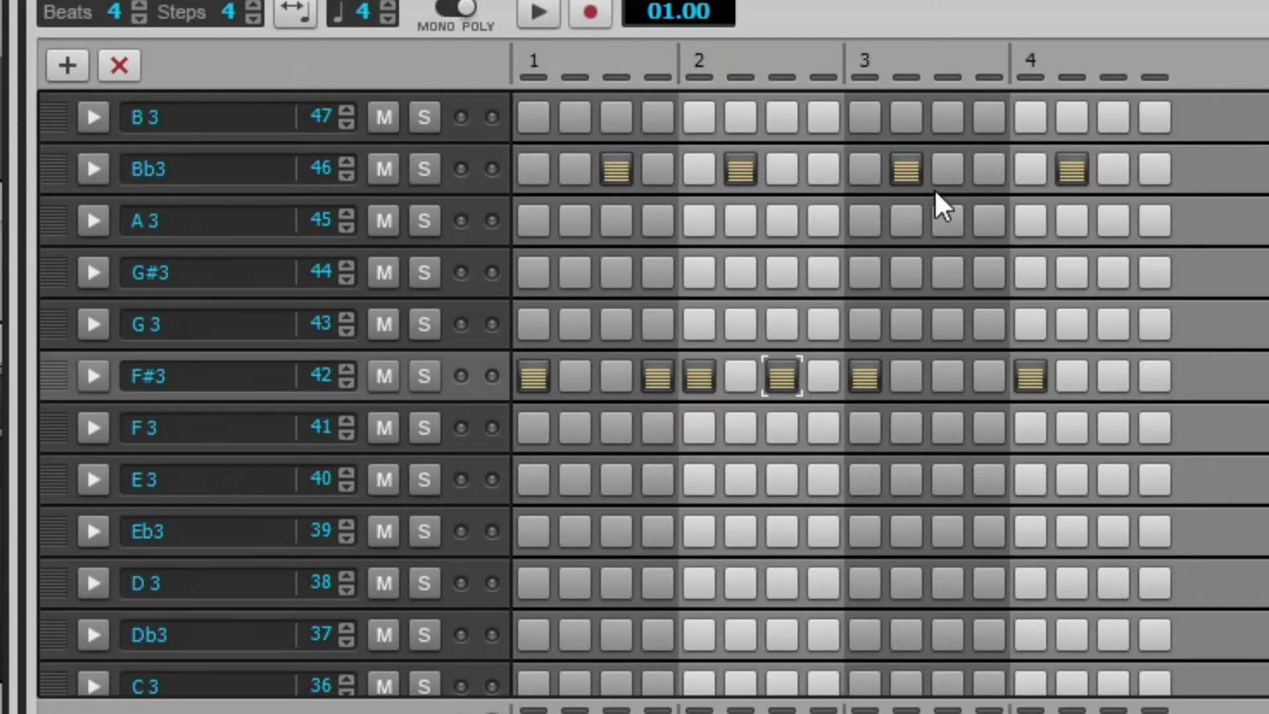
left_click(949, 373)
left_click(1113, 376)
key("space")
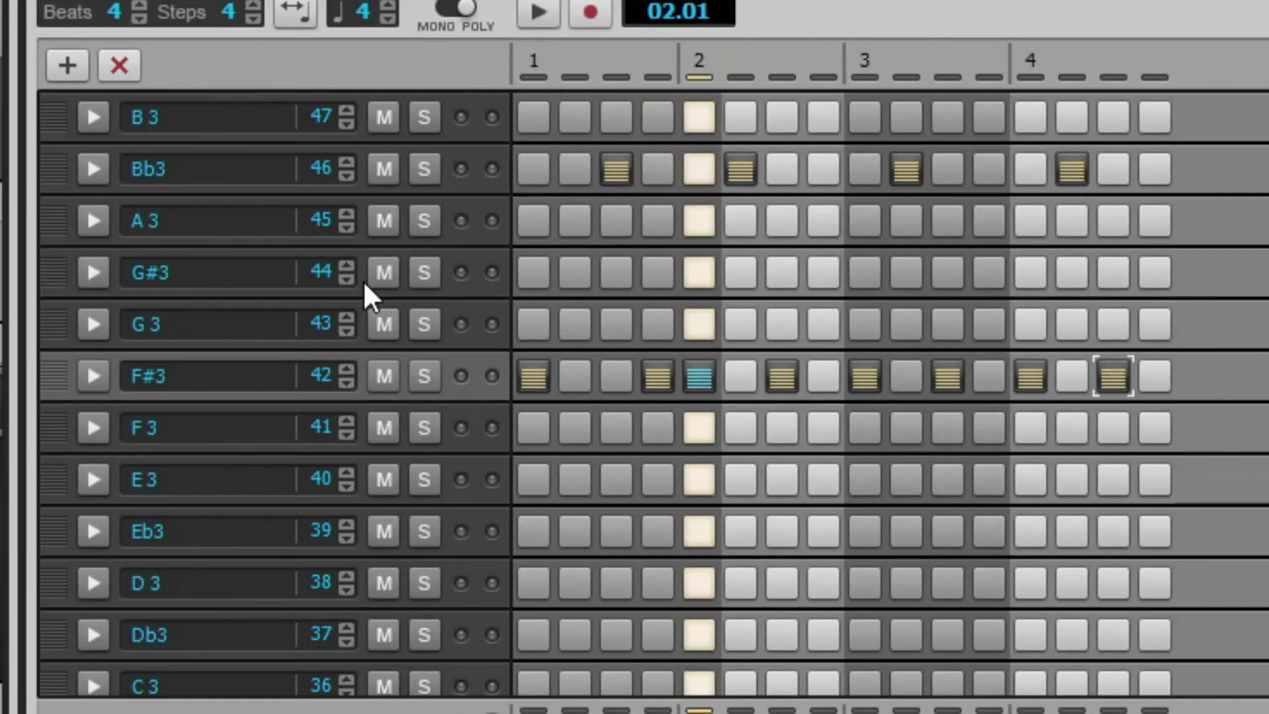
left_click(71, 21)
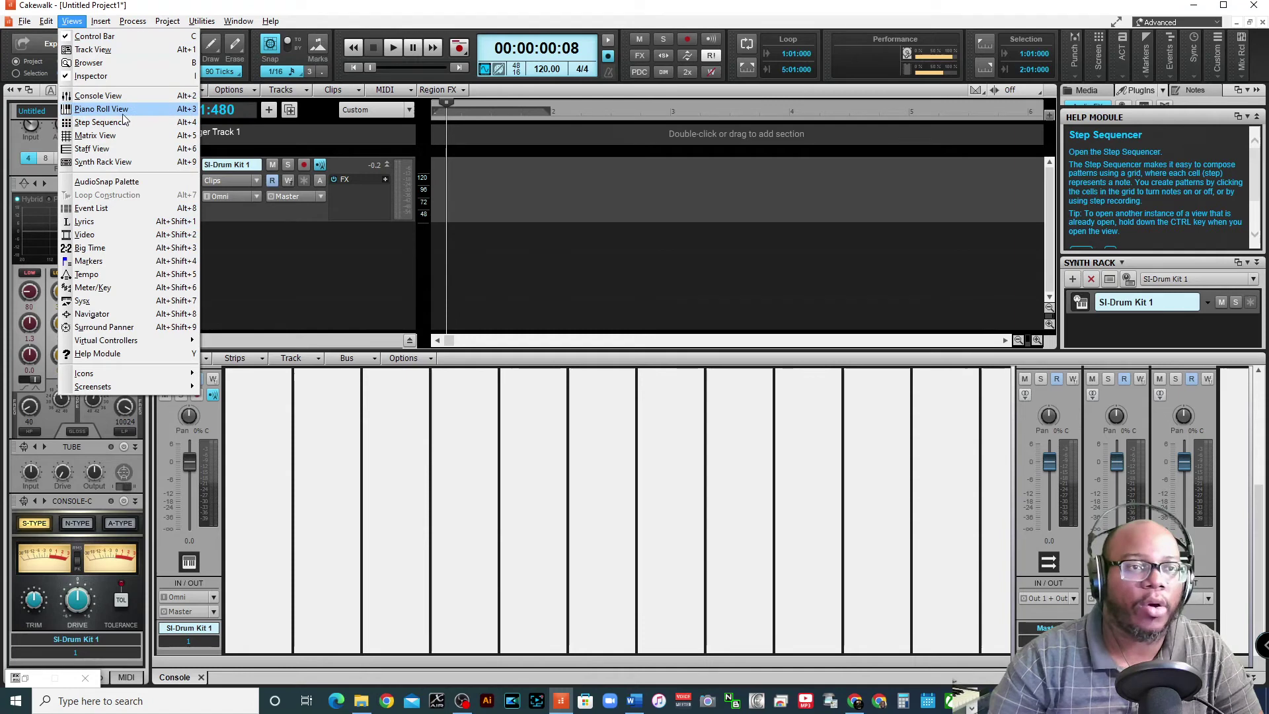
Step: Open the Piano Roll View and scroll the keyboard down to the F#3 hi-hat
left_click(123, 113)
scroll(298, 448, "down", 2)
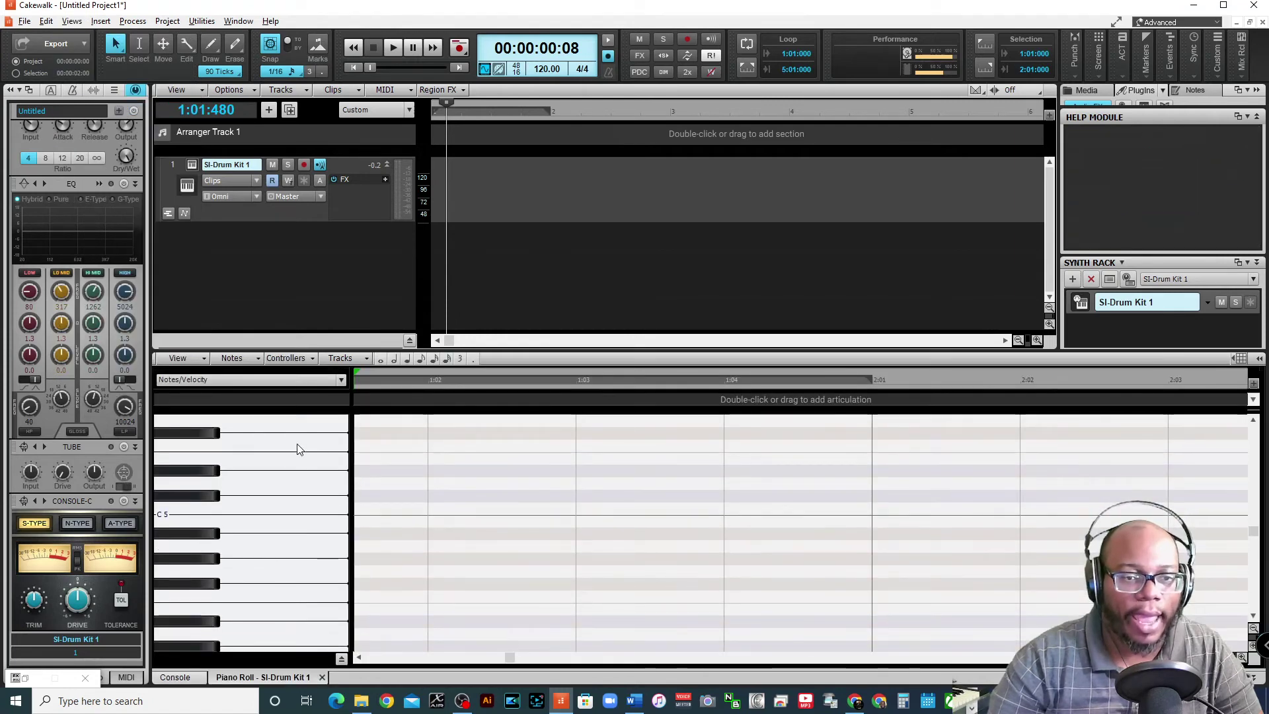
scroll(228, 543, "up", 2)
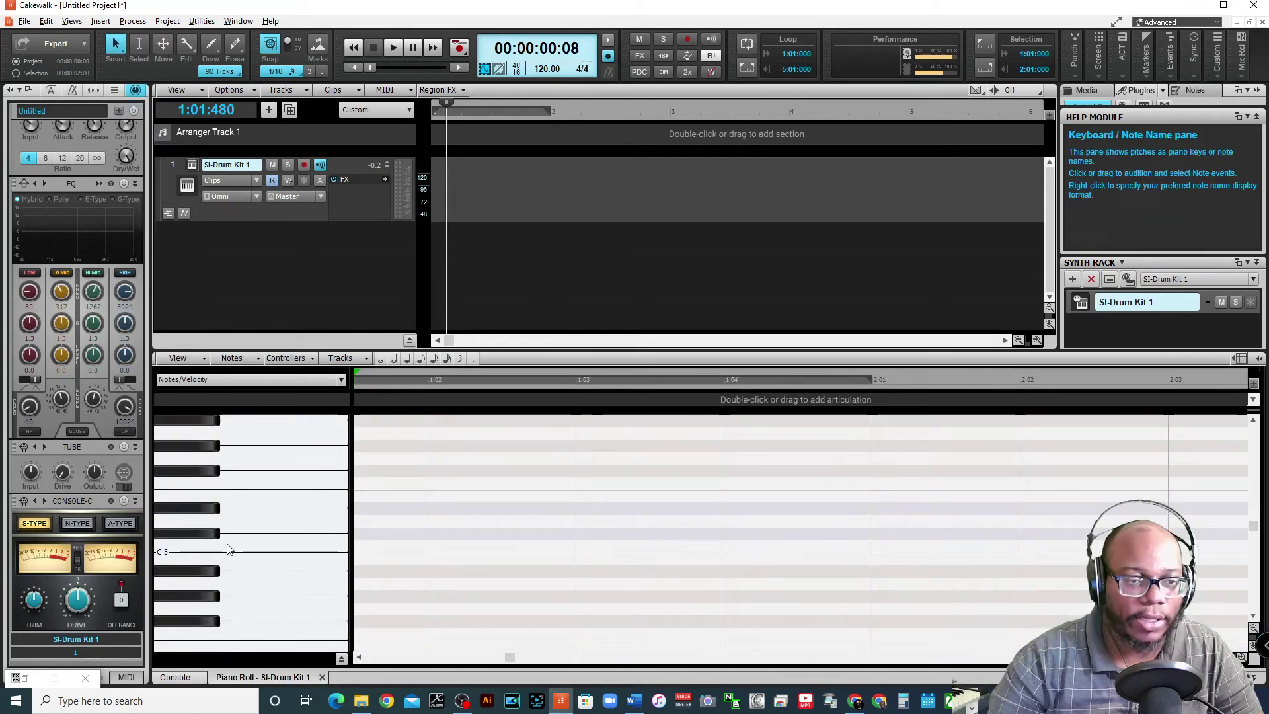
scroll(209, 548, "down", 5)
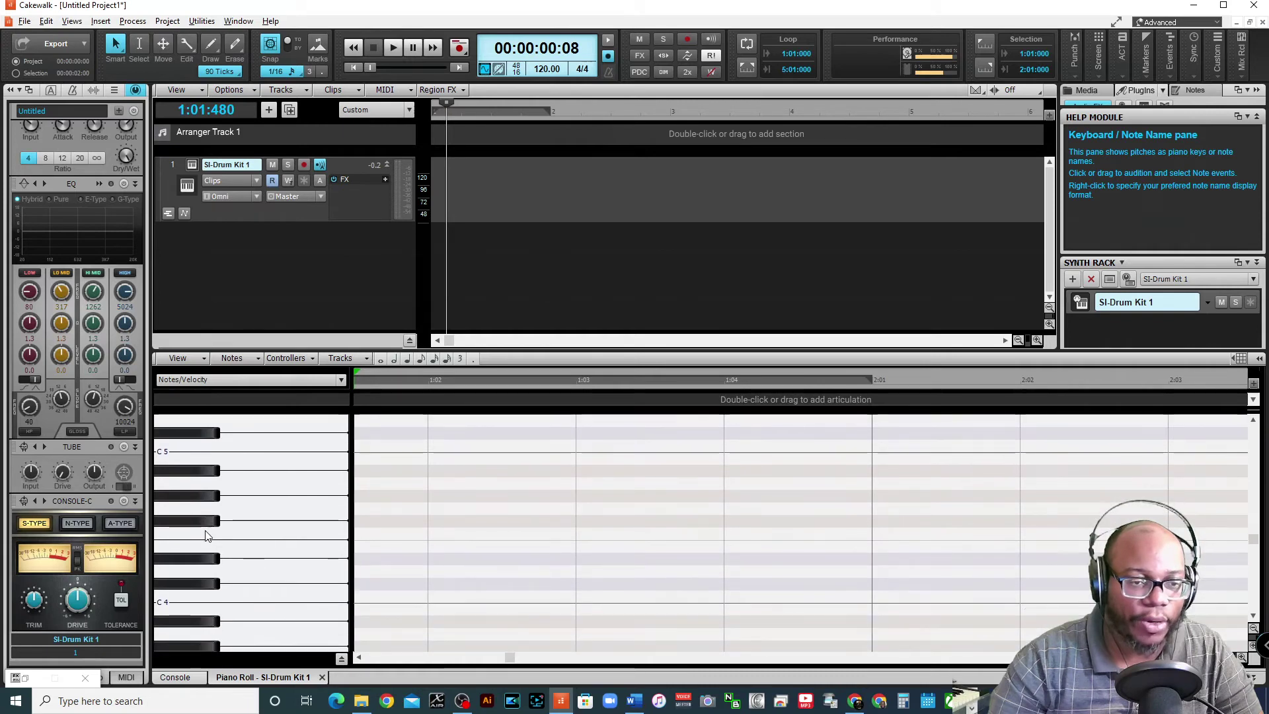
scroll(209, 536, "down", 2)
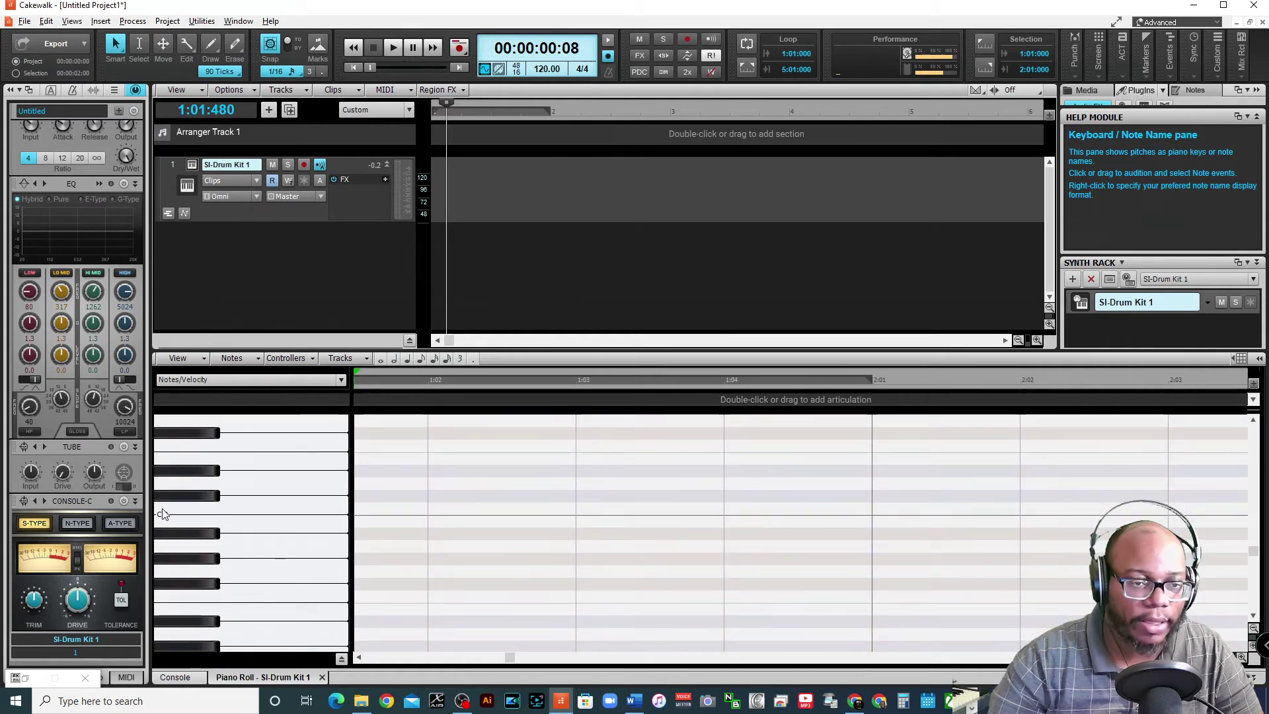
scroll(164, 514, "down", 2)
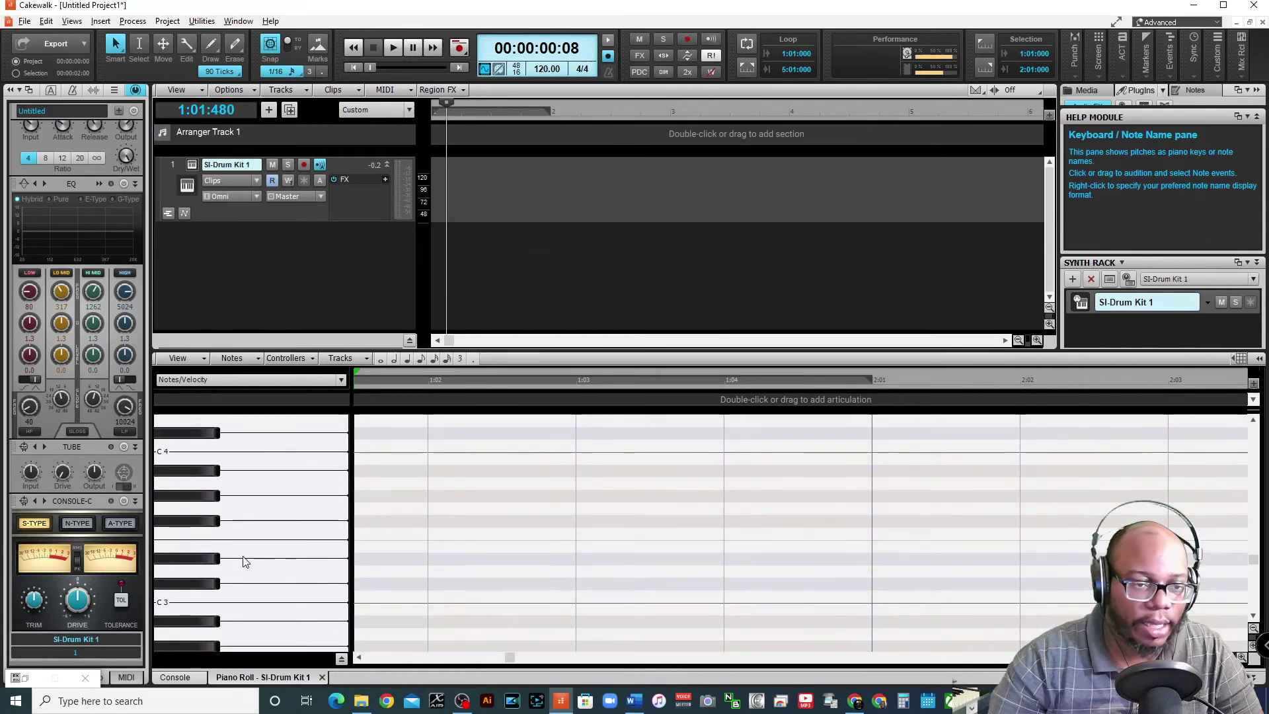
left_click(211, 526)
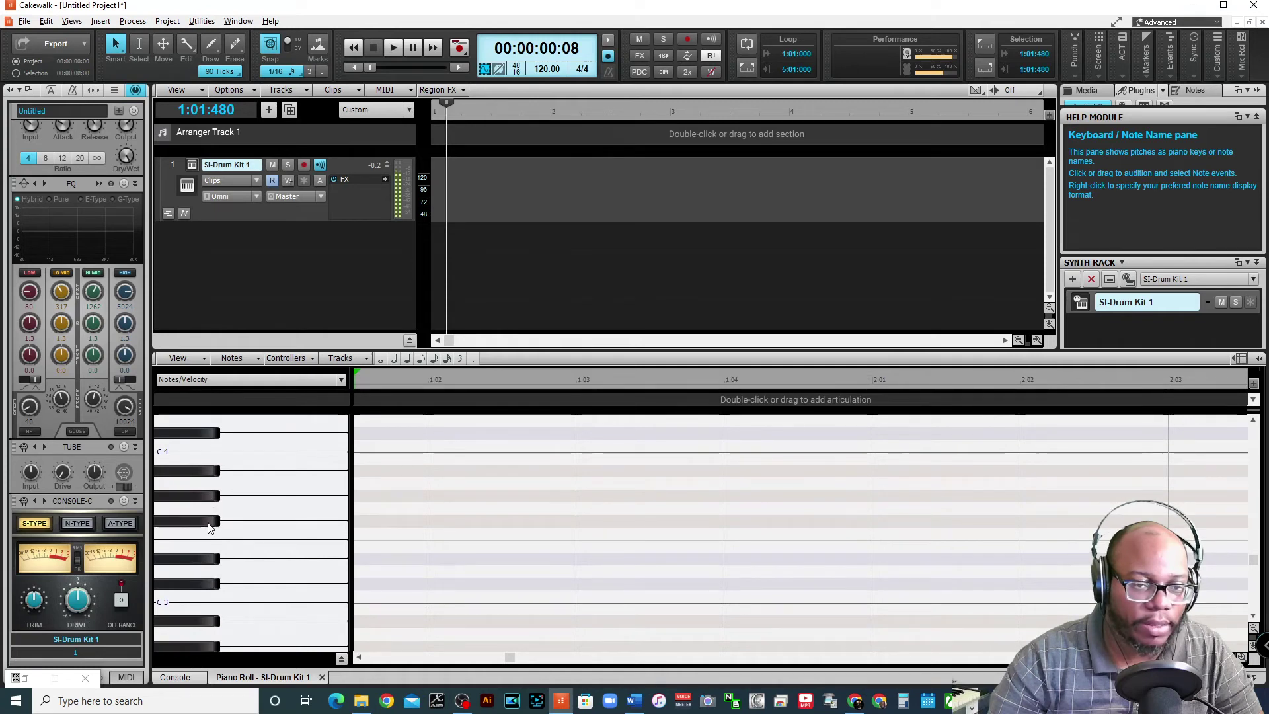
Step: Draw eight hi-hat notes, mostly on F#3, from 1:01 through 1:03:720
left_click(362, 522)
left_click(397, 533)
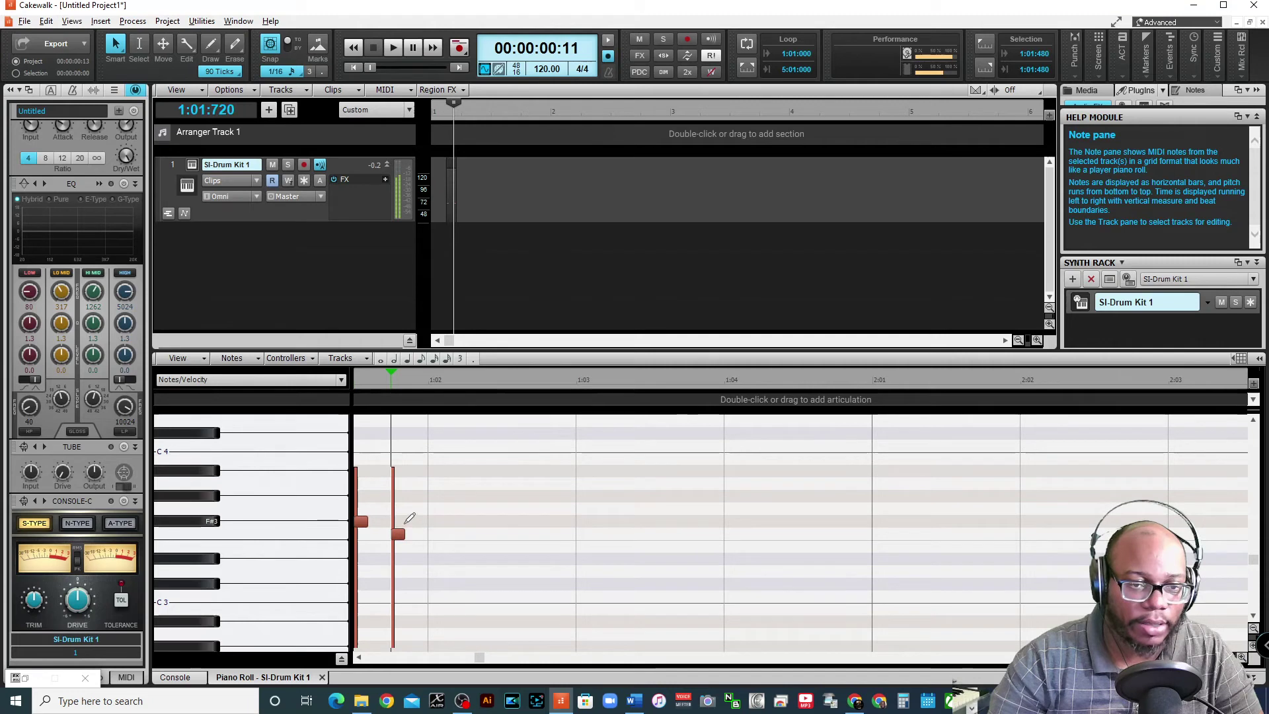
left_click(435, 522)
left_click(472, 521)
left_click(546, 522)
left_click(622, 522)
left_click(657, 522)
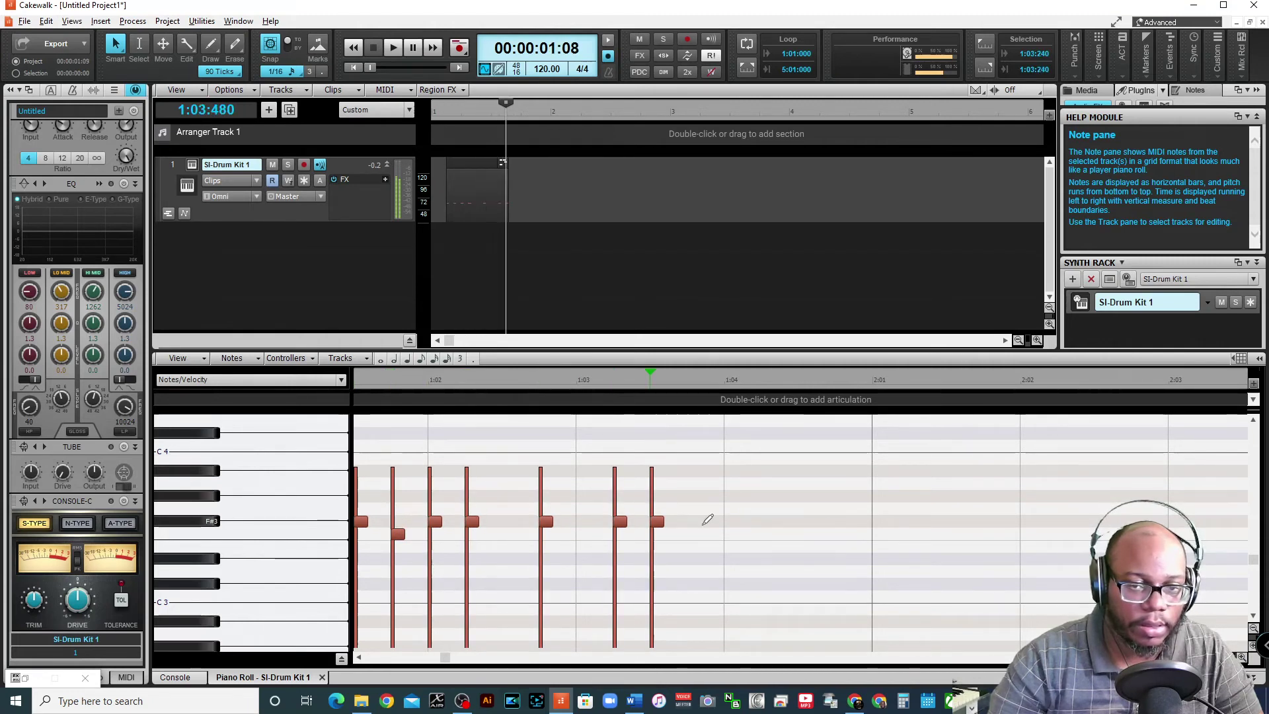
left_click(694, 522)
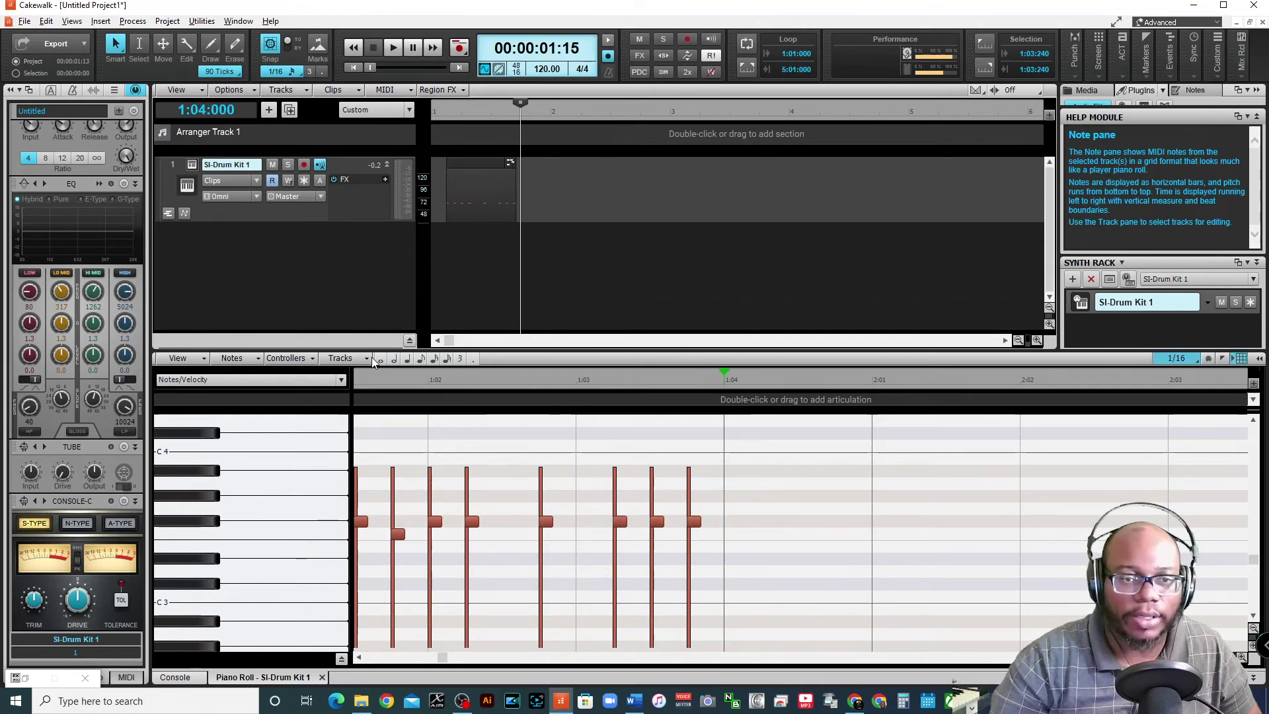
Step: Set a longer note length and draw Bb3 open hi-hats near 1:01, 1:02, 1:02:720 and 1:04
left_click(434, 358)
left_click(400, 471)
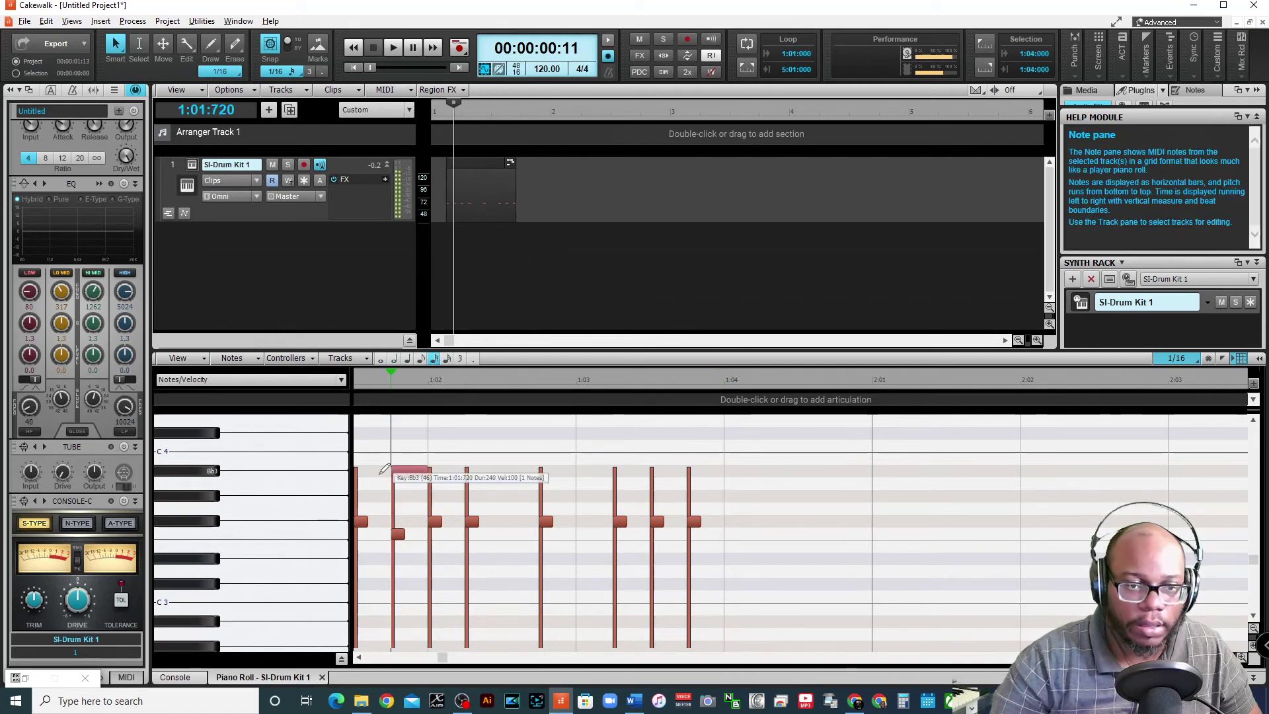
left_click(467, 472)
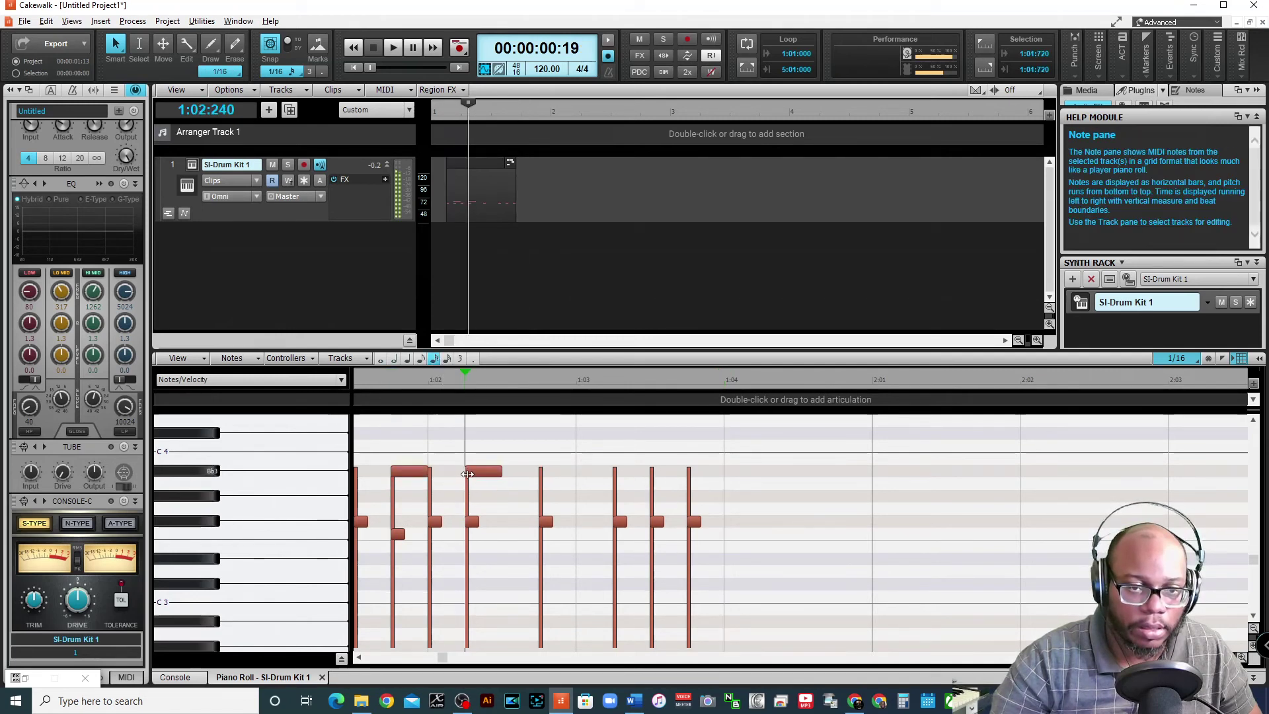
left_click(546, 472)
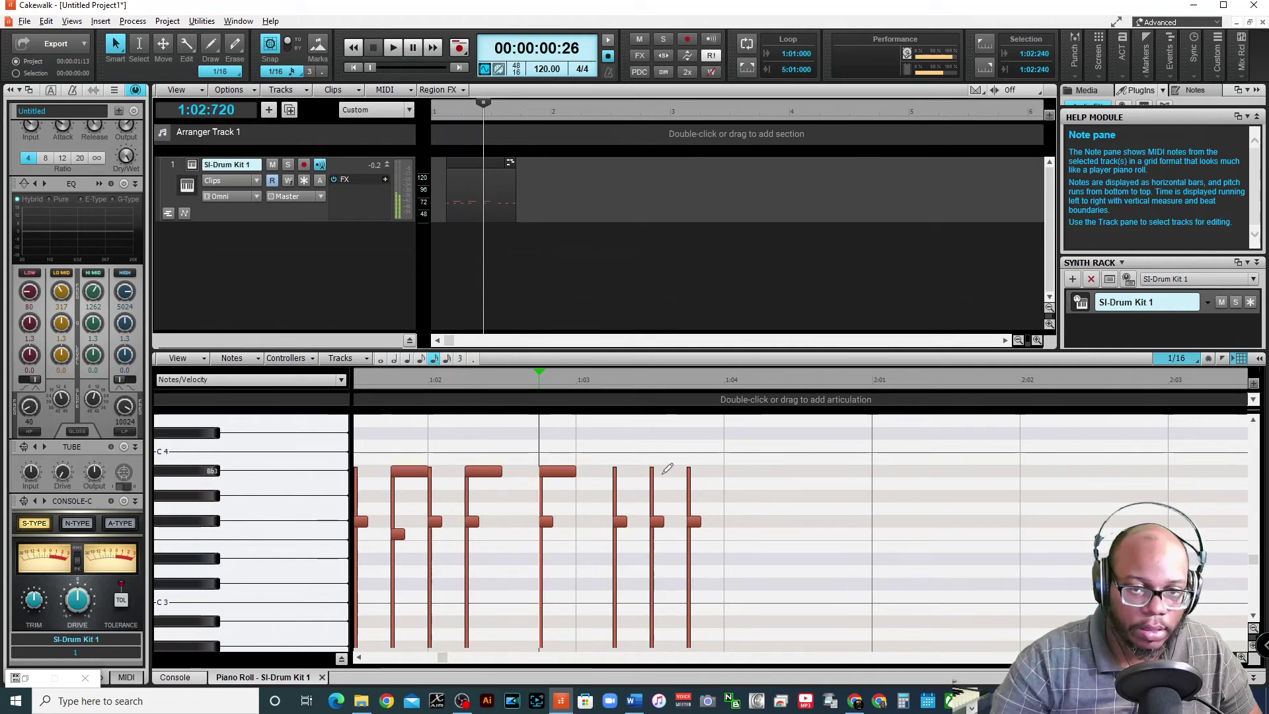
left_click(733, 471)
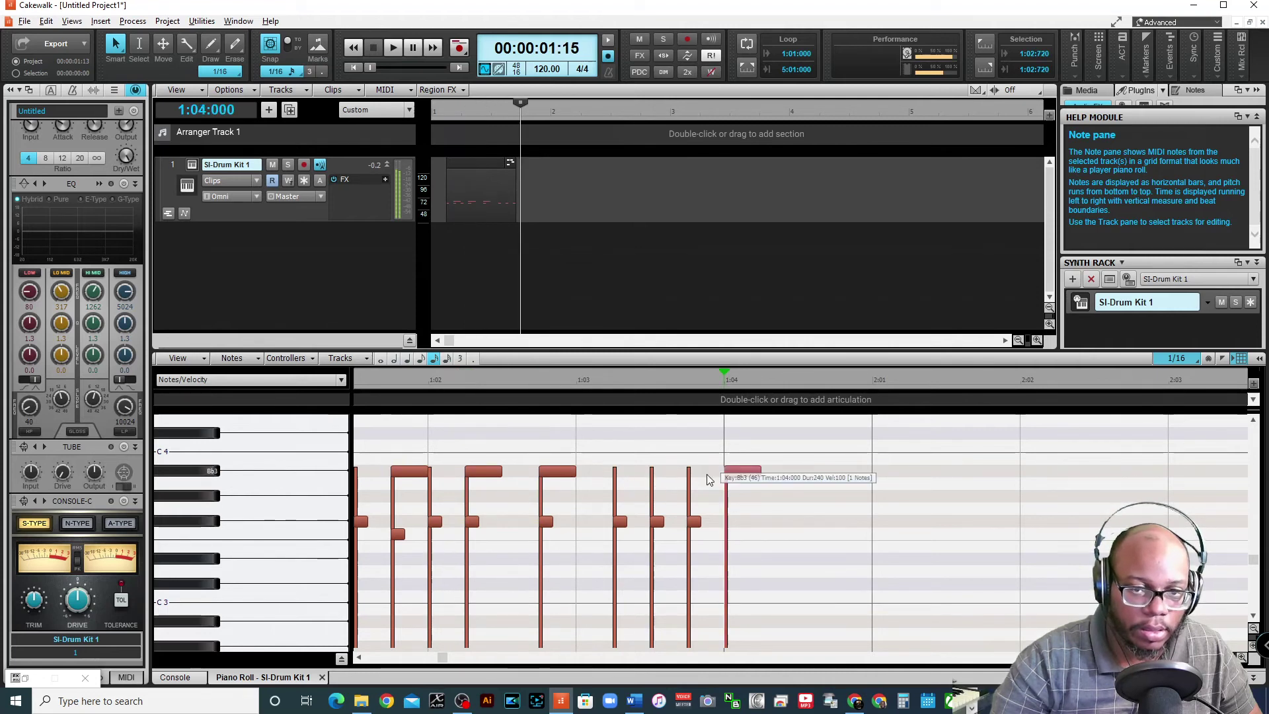
Step: Play the drum pattern from the start, stop it, and close the Piano Roll
key("space")
left_click(354, 382)
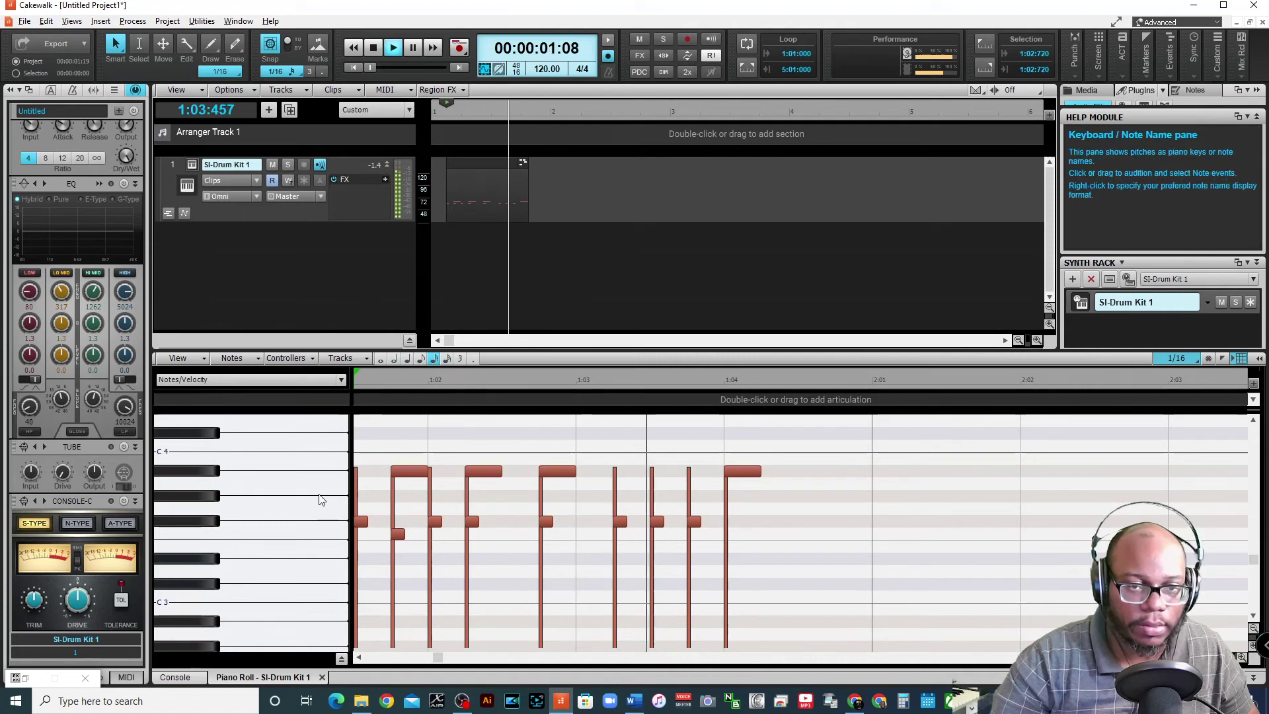
key("space")
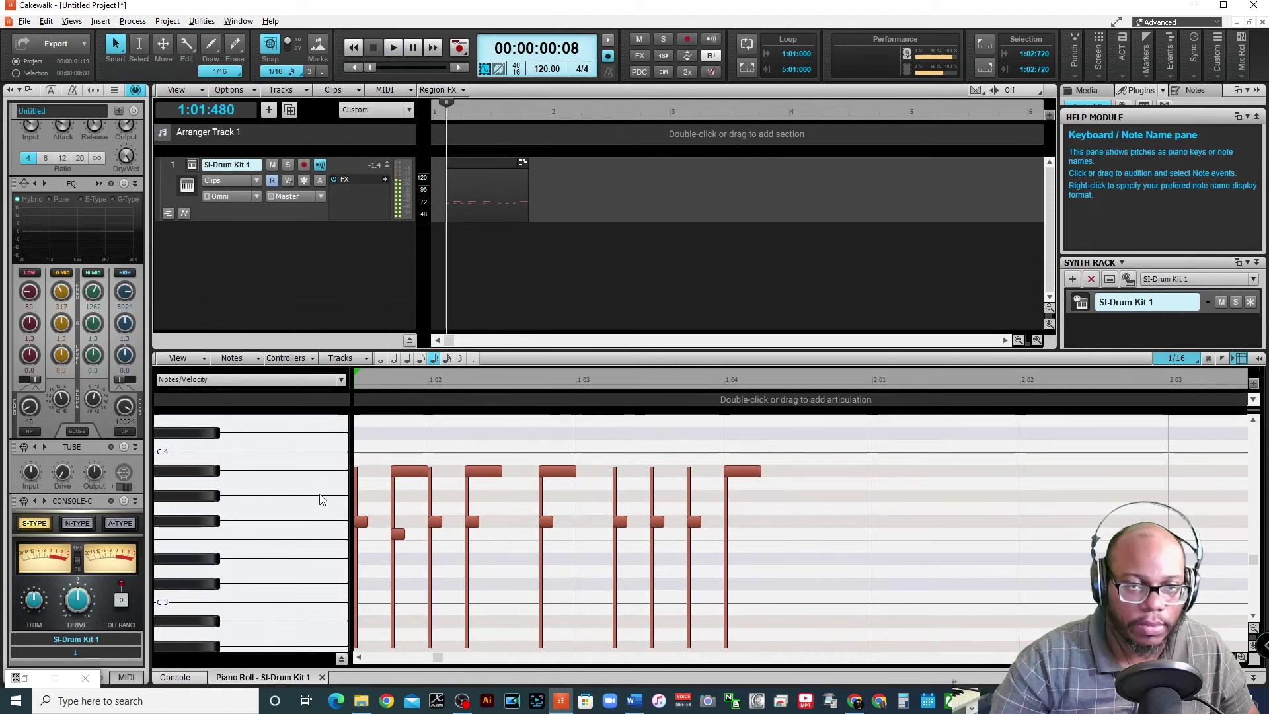
left_click(322, 677)
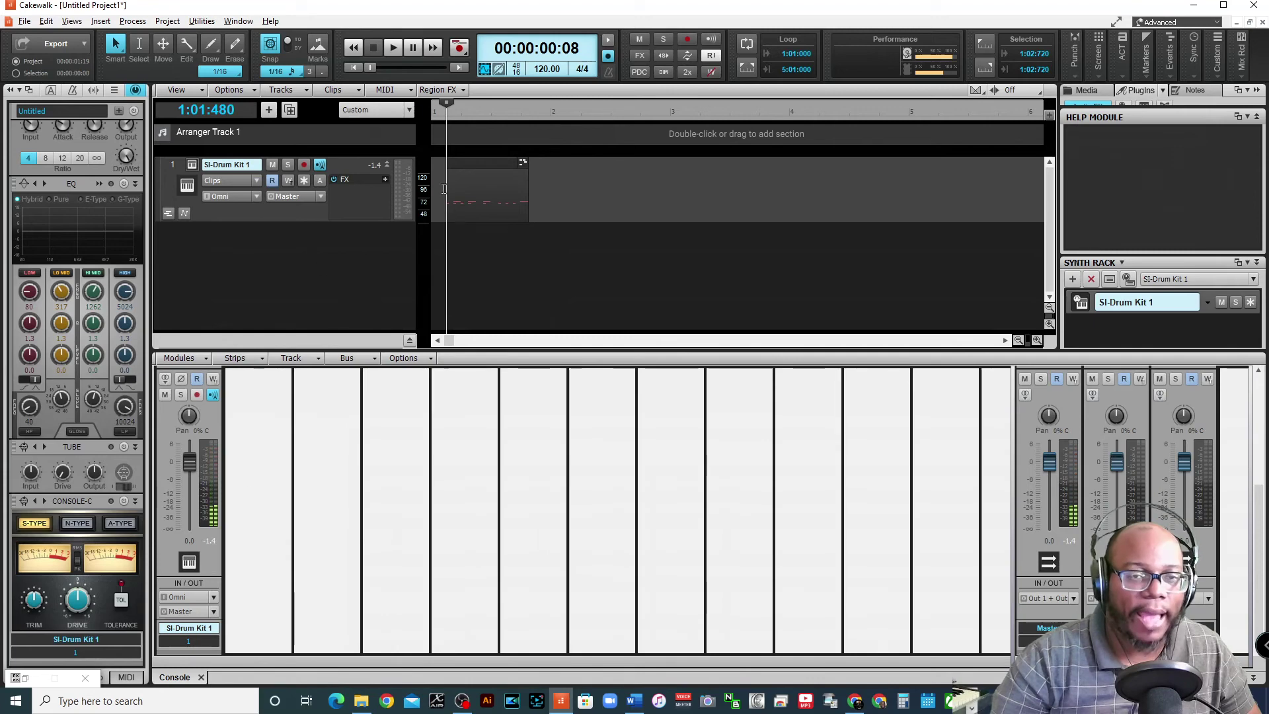
Step: Load the Funky.prog kit into SI-Drum Kit 1 from the Program Browser
left_click(192, 167)
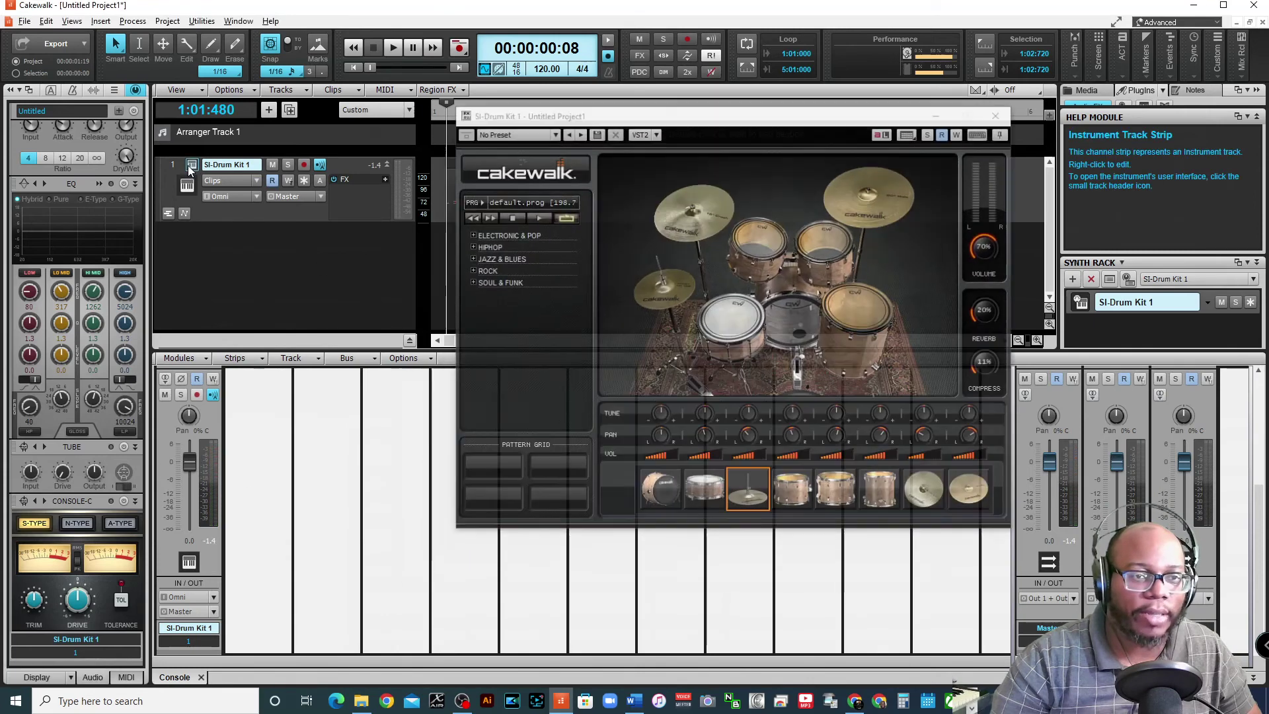
left_click(563, 189)
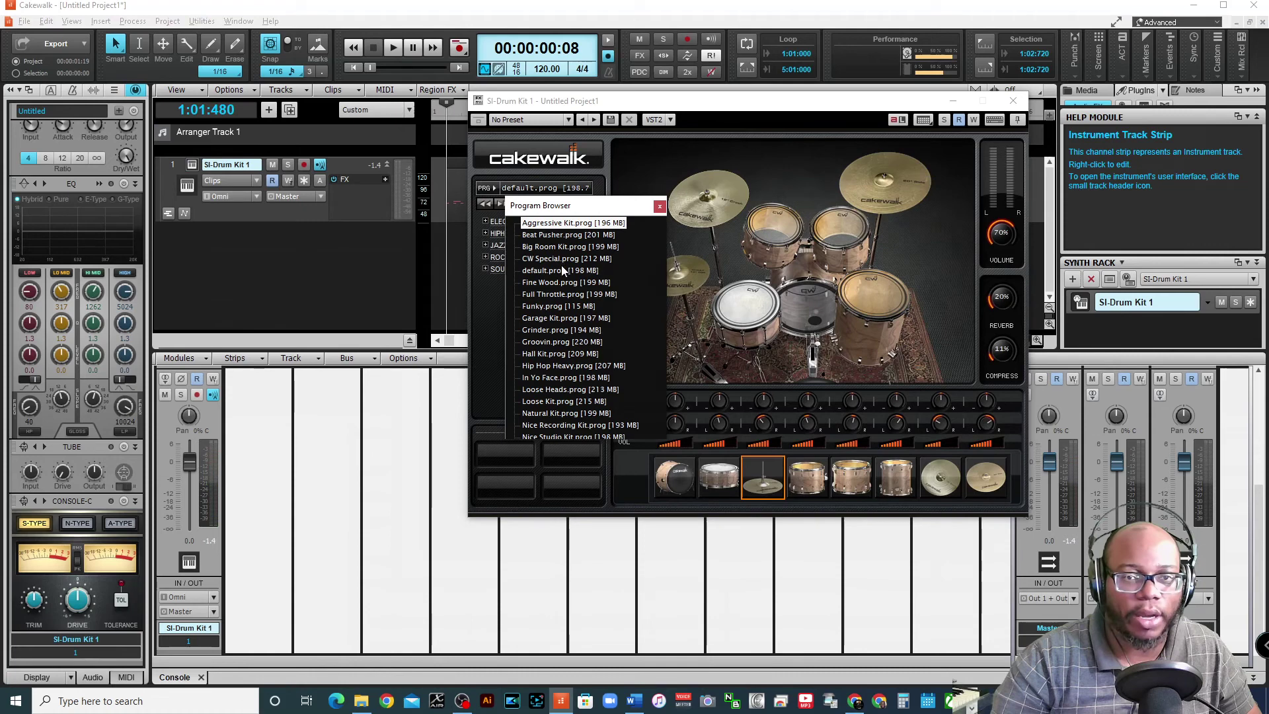
left_click(593, 318)
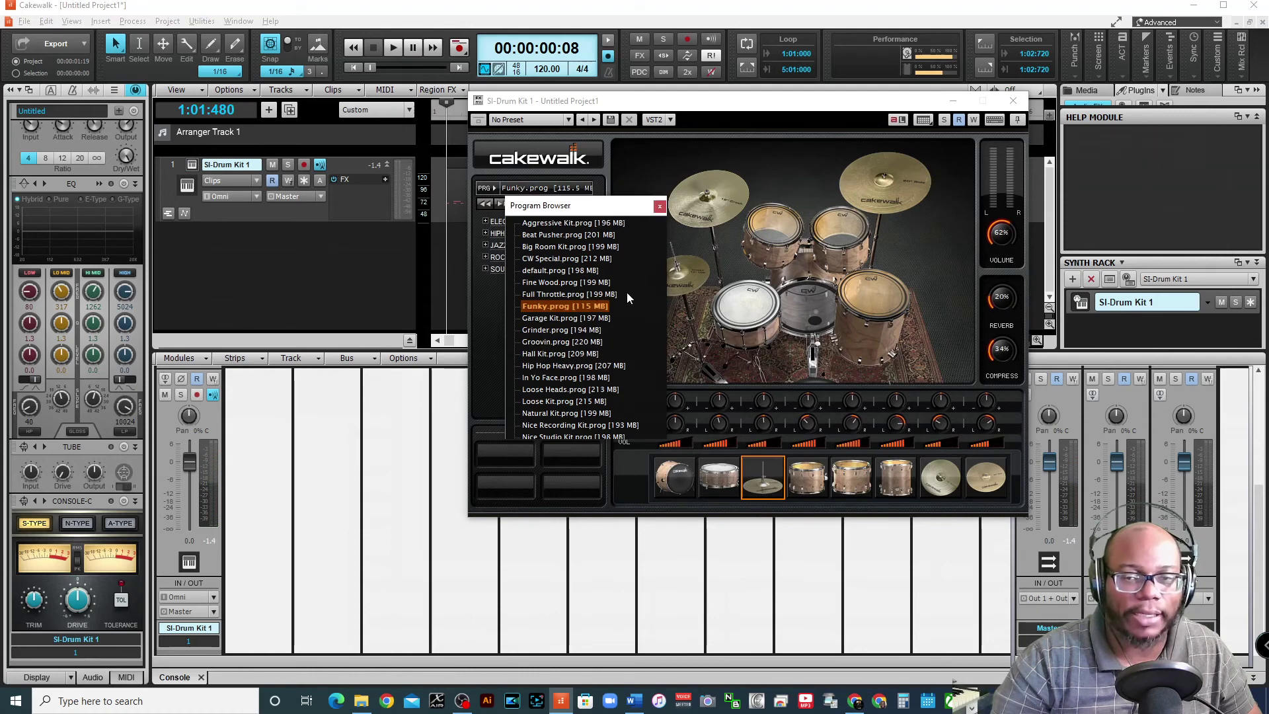
left_click(661, 180)
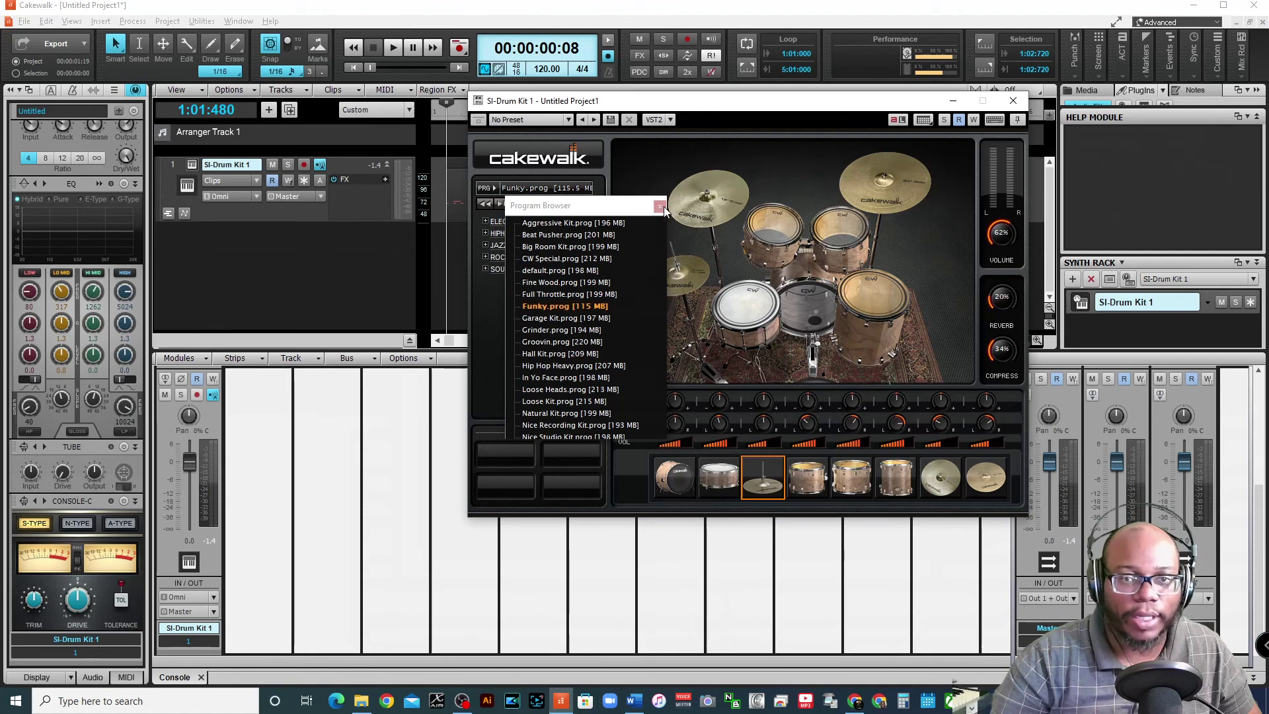
left_click(661, 206)
Step: Turn the Funky kit's hi-hat TUNE knob and audition the retuned pad
left_click(677, 275)
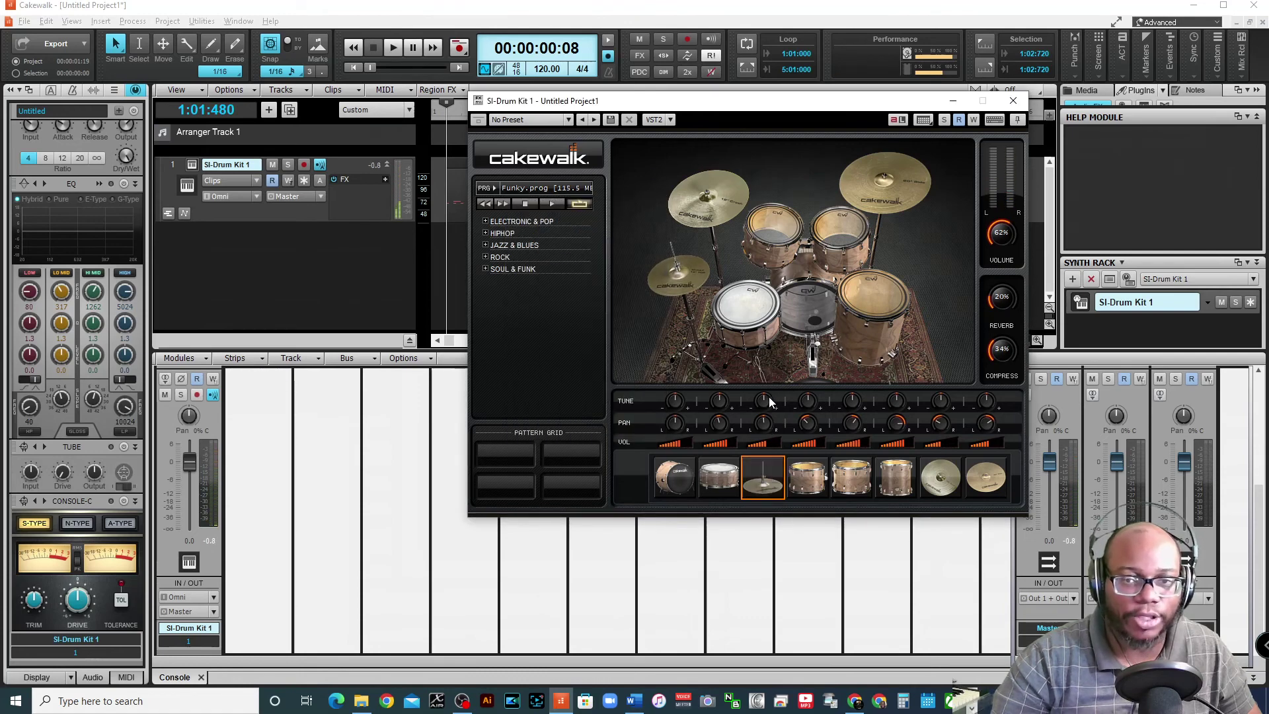
left_click_drag(768, 397, 768, 390)
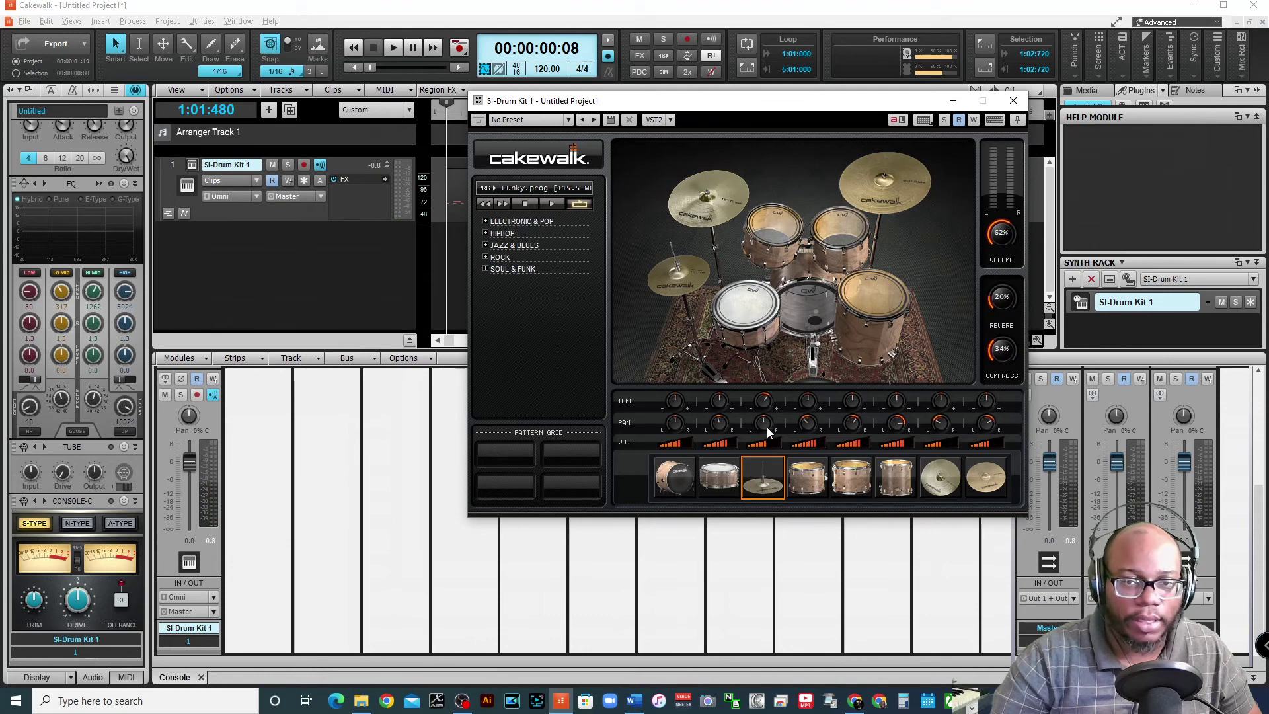
mouse_move(767, 433)
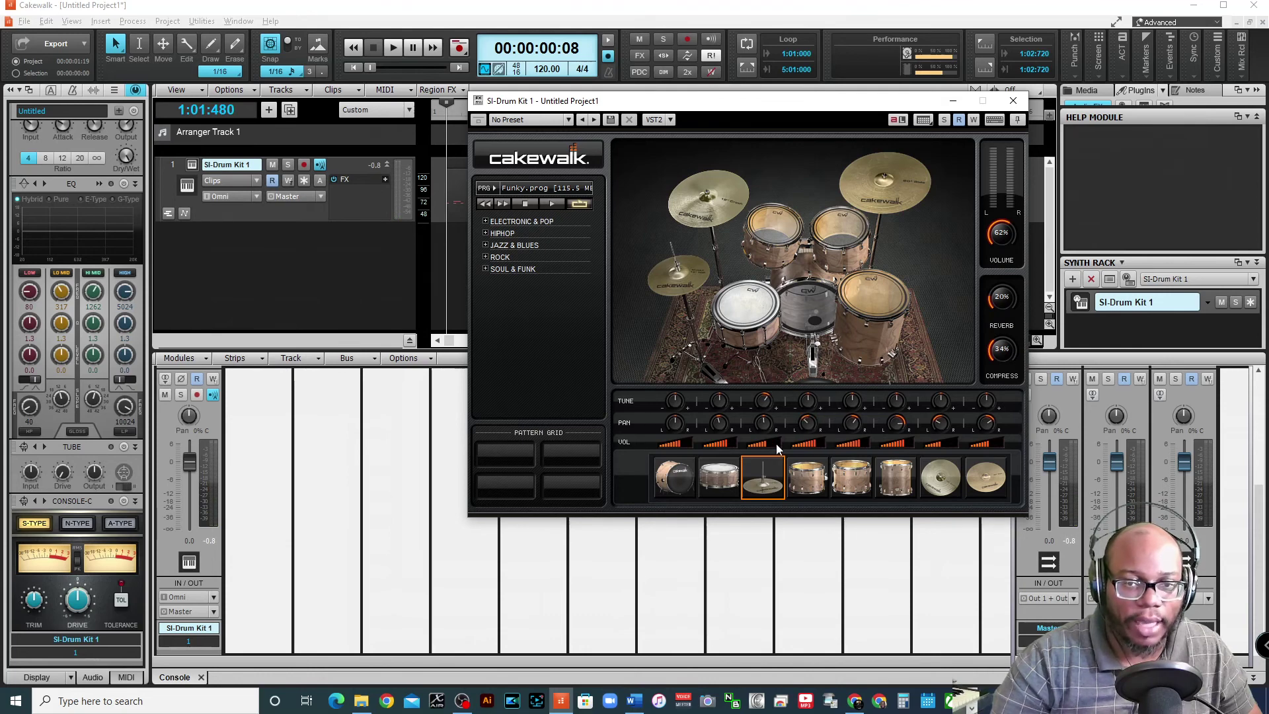
left_click(769, 487)
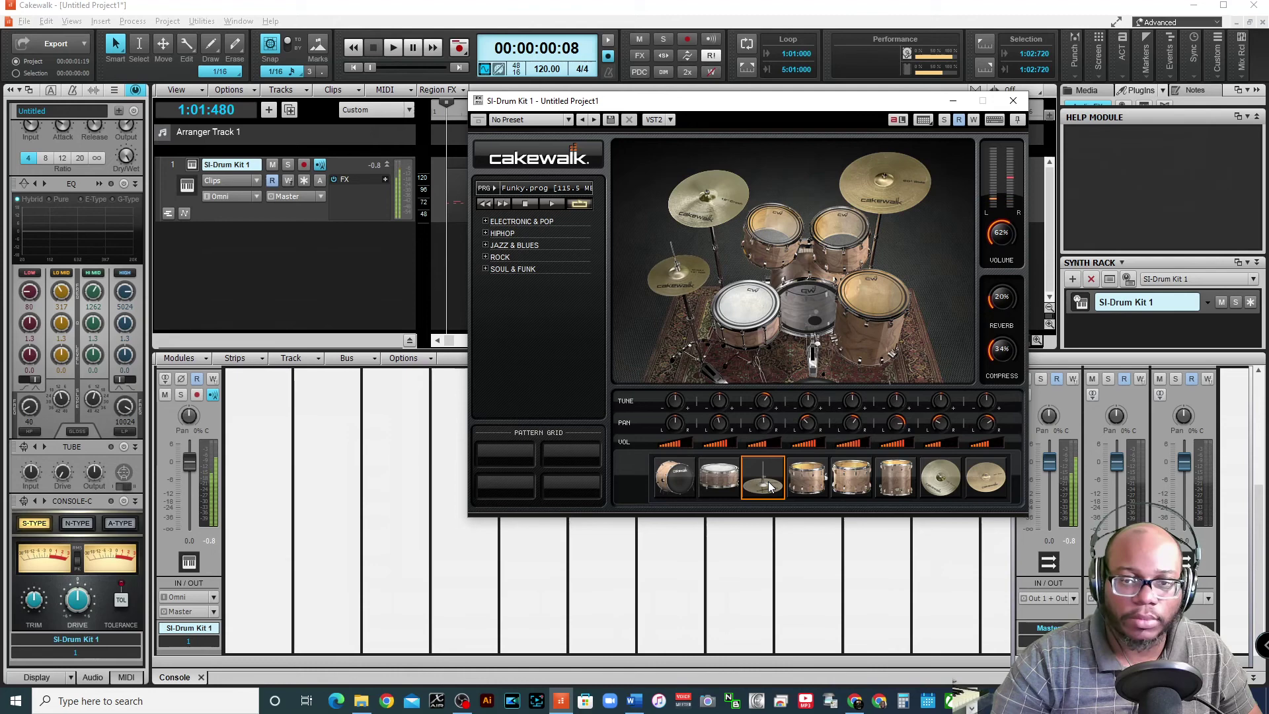
left_click(769, 490)
left_click(772, 495)
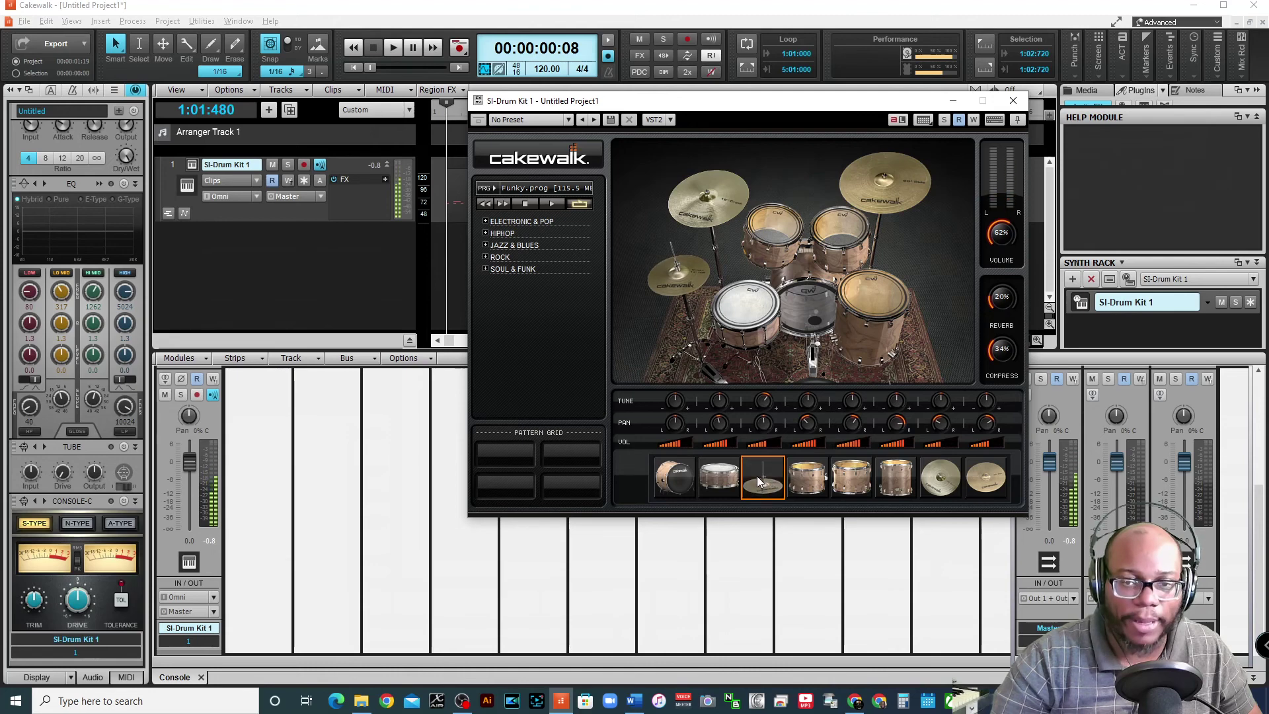
right_click(758, 478)
Step: Try the hi-hat pad's OpHHed and ClsHat note options, auditioning each
left_click(774, 488)
left_click(775, 488)
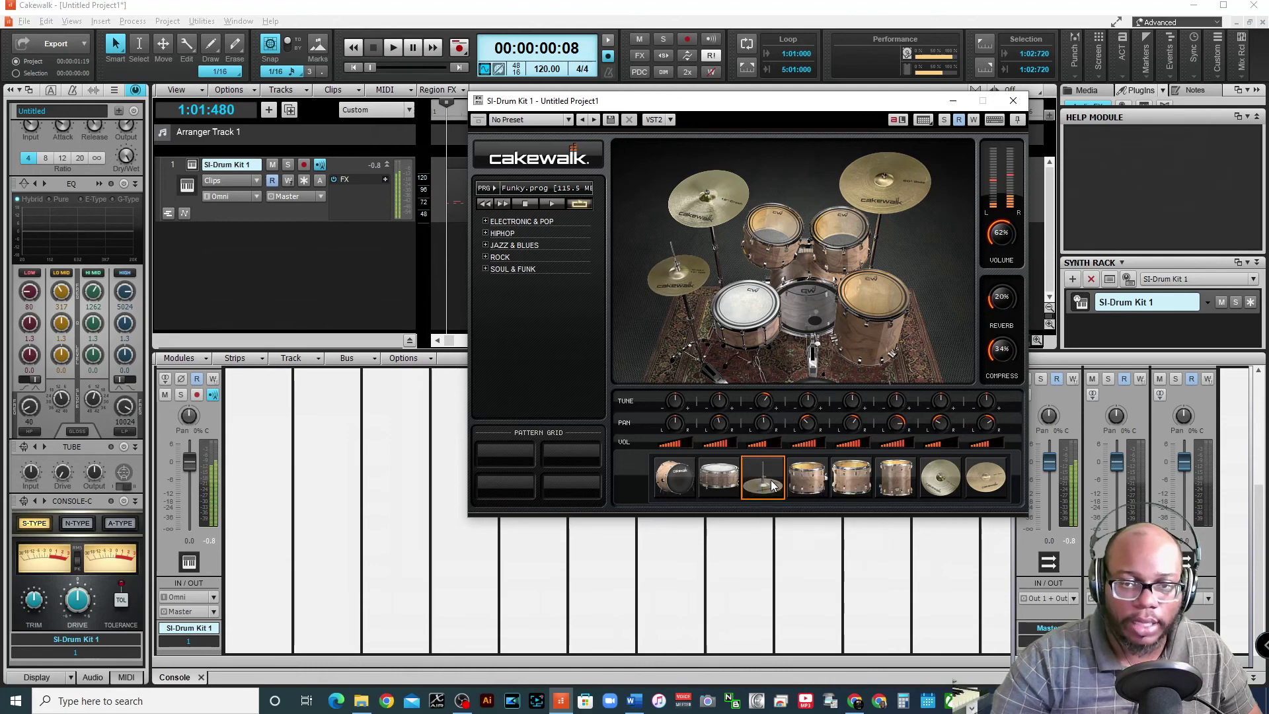
left_click(772, 486)
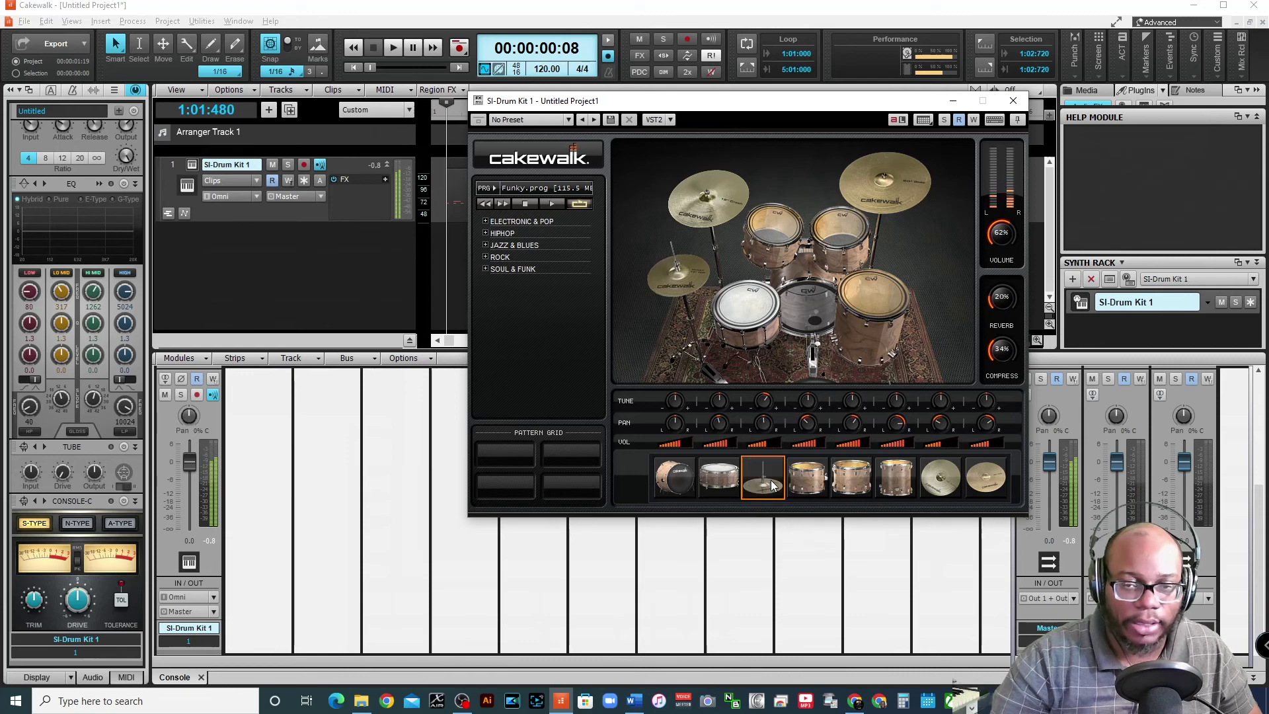
right_click(771, 484)
left_click(863, 500)
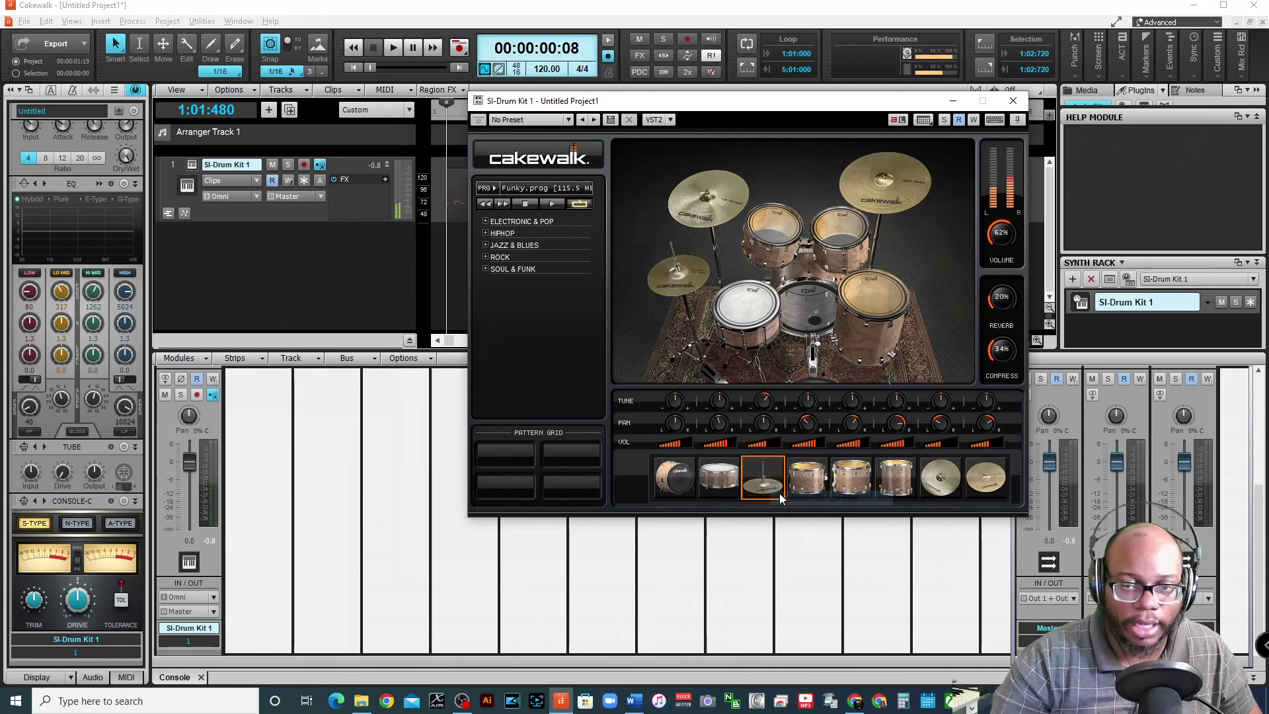
left_click(772, 485)
right_click(771, 485)
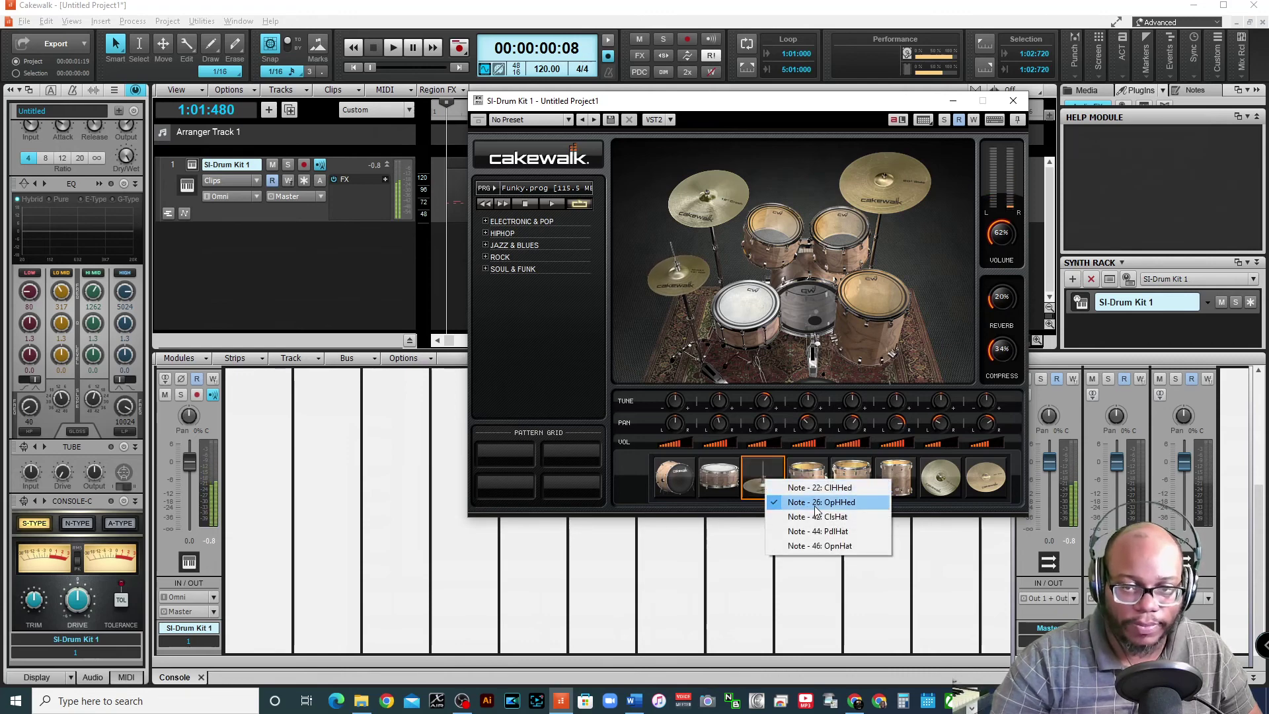
left_click(818, 516)
left_click(763, 486)
Step: Audition the PdlHat, OpnHat and one more pad note, then close the SI-Drum Kit window
right_click(763, 486)
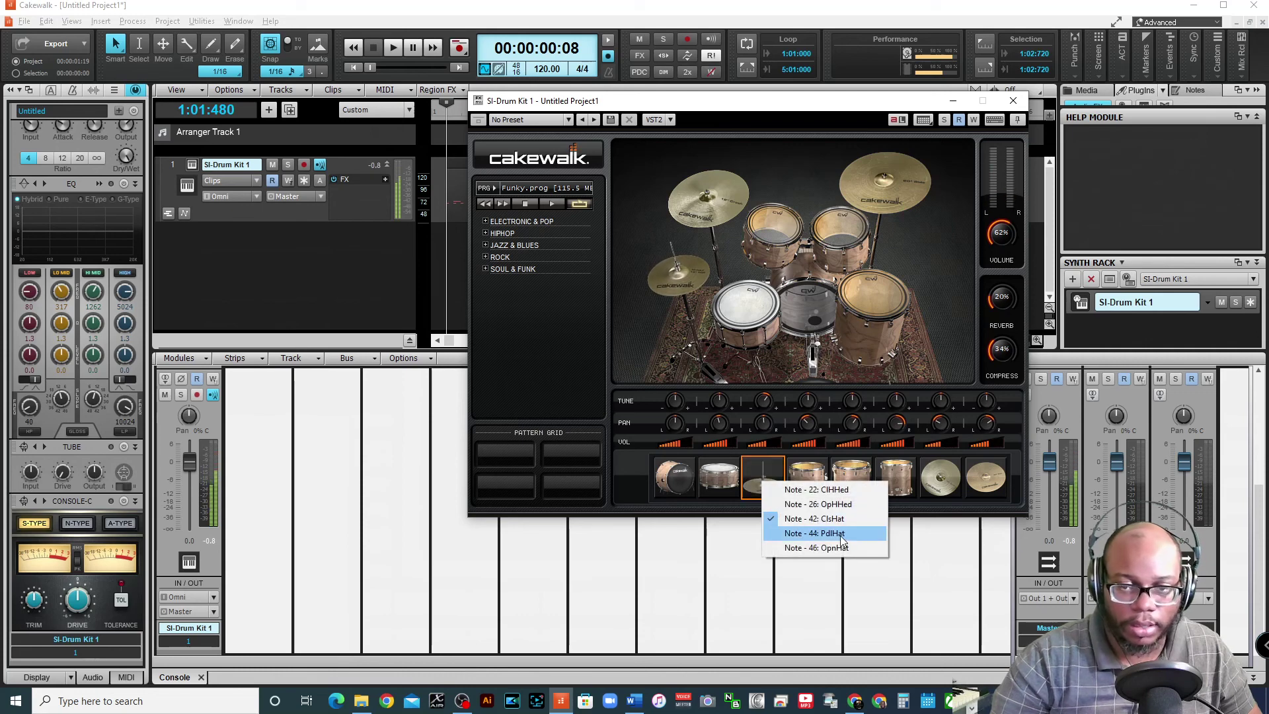
left_click(841, 534)
left_click(765, 486)
right_click(766, 485)
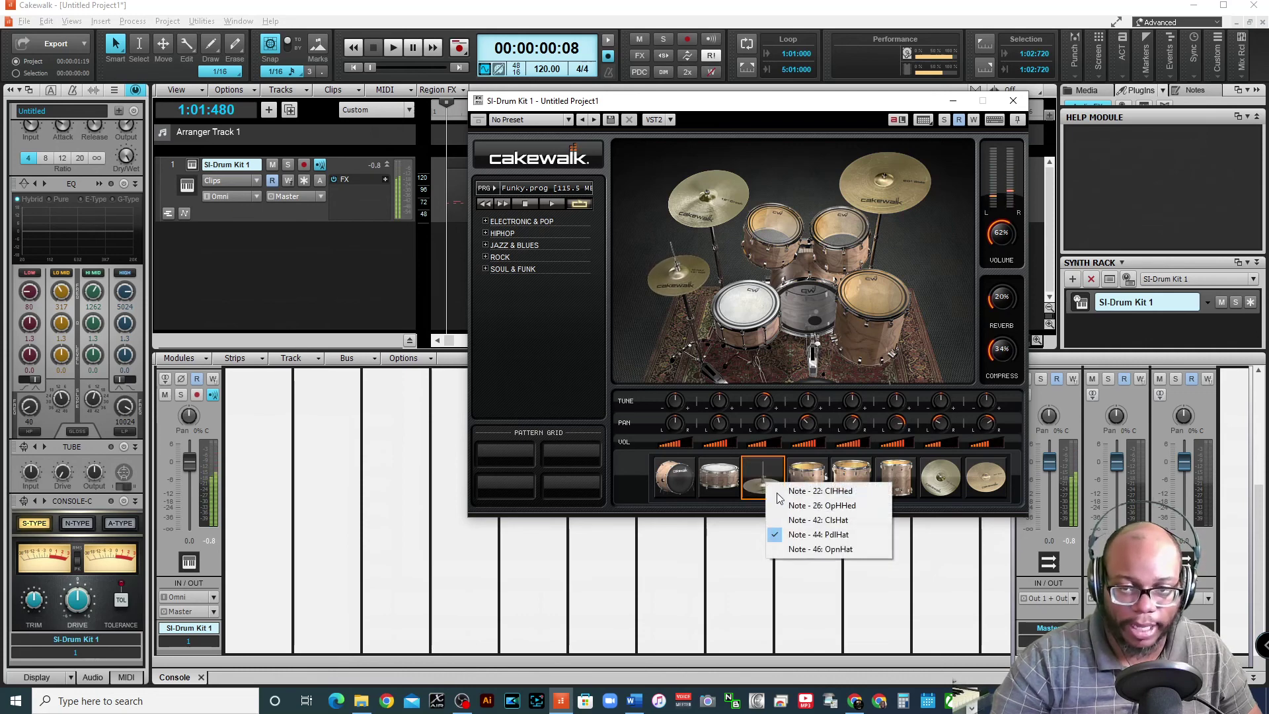
left_click(836, 556)
left_click(765, 486)
right_click(767, 485)
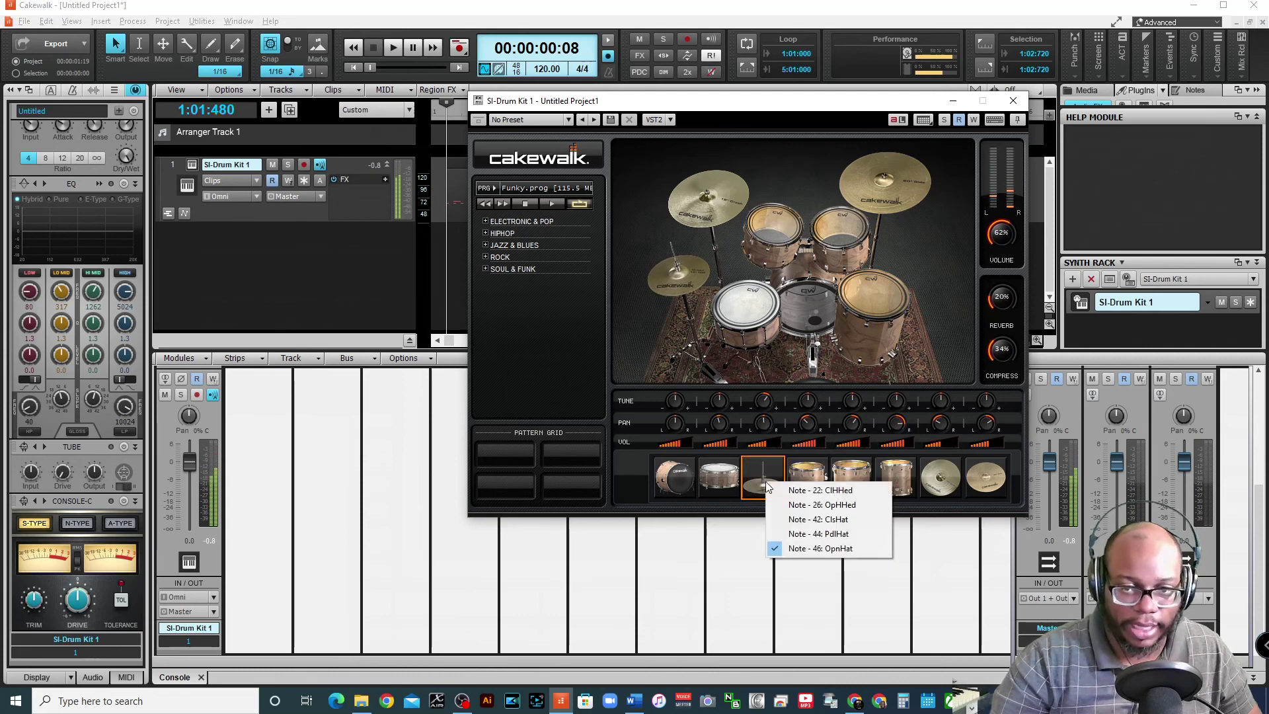
left_click(834, 520)
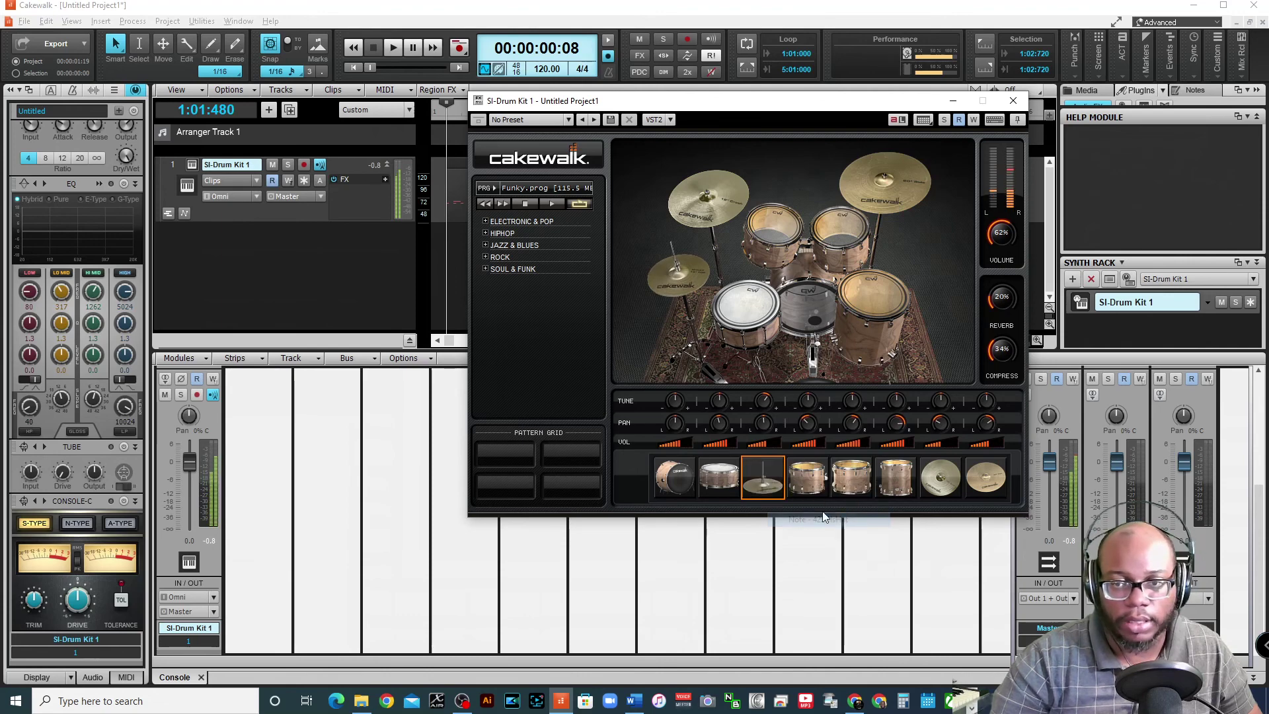
left_click(763, 487)
left_click(761, 489)
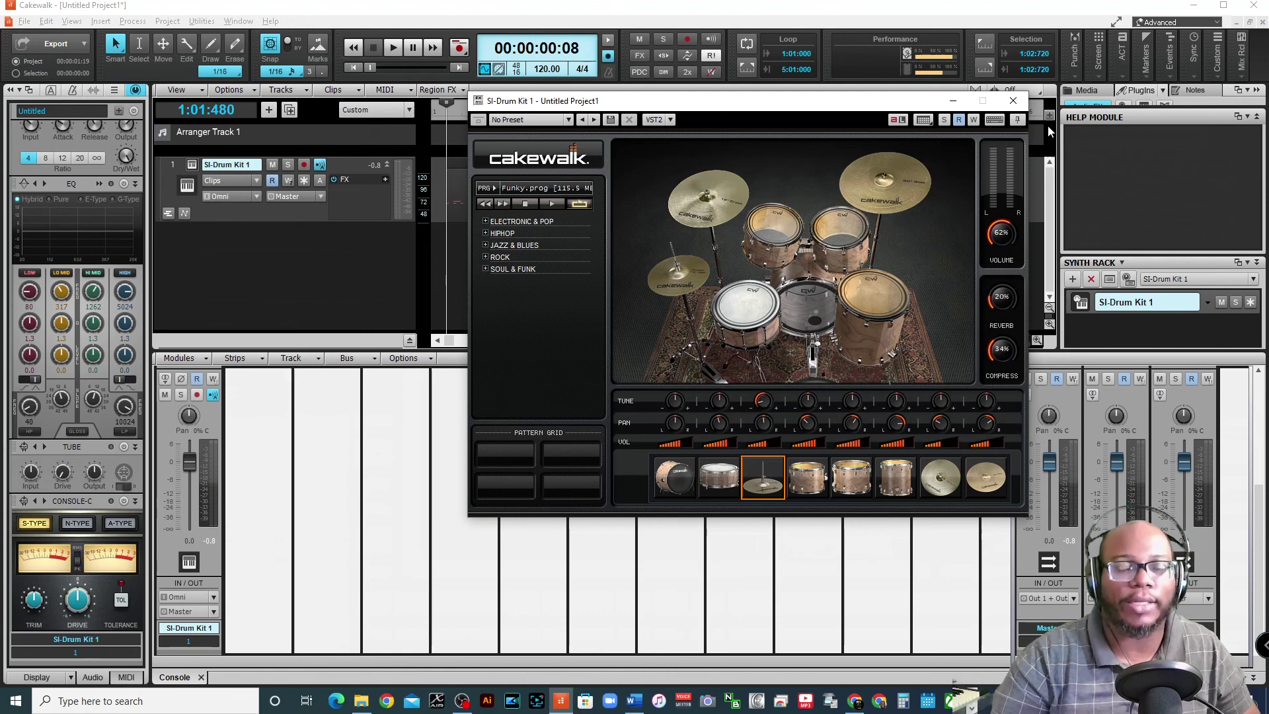
left_click(1014, 102)
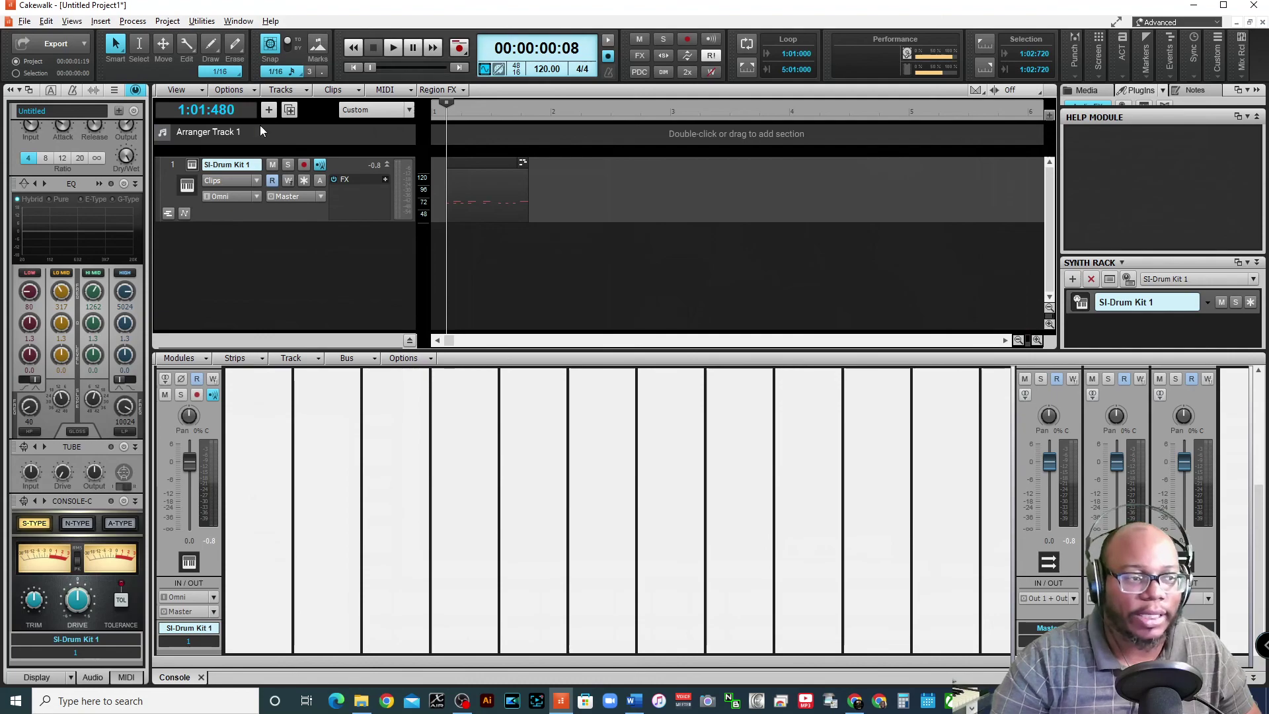